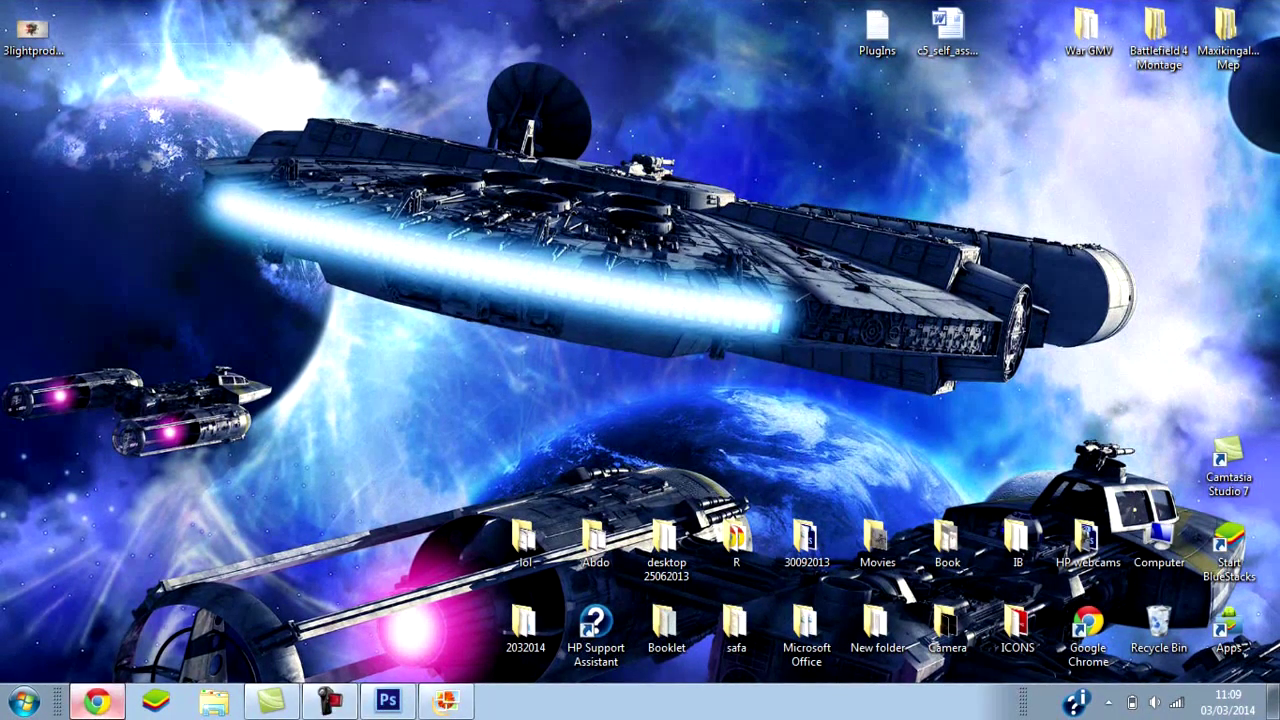
# Compare the AaAttention and Liquid Illusion YouTube channel banners in Chrome.
pyautogui.click(97, 701)
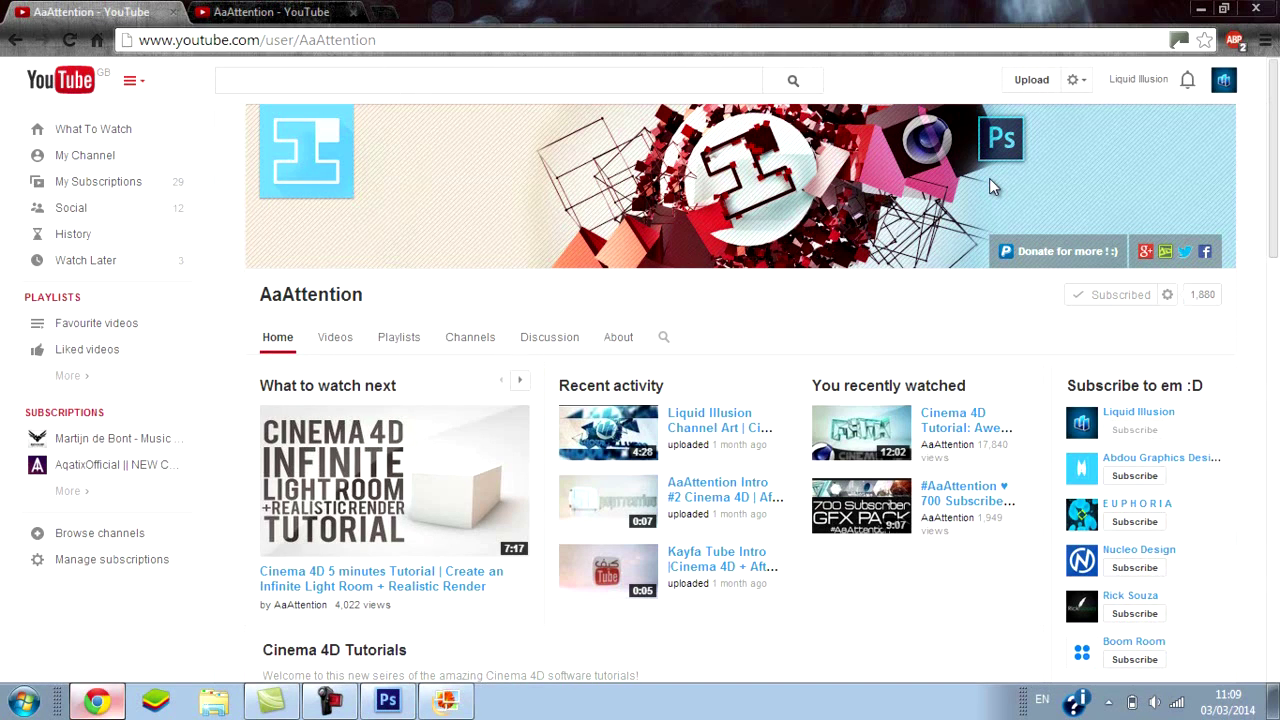
pyautogui.click(330, 13)
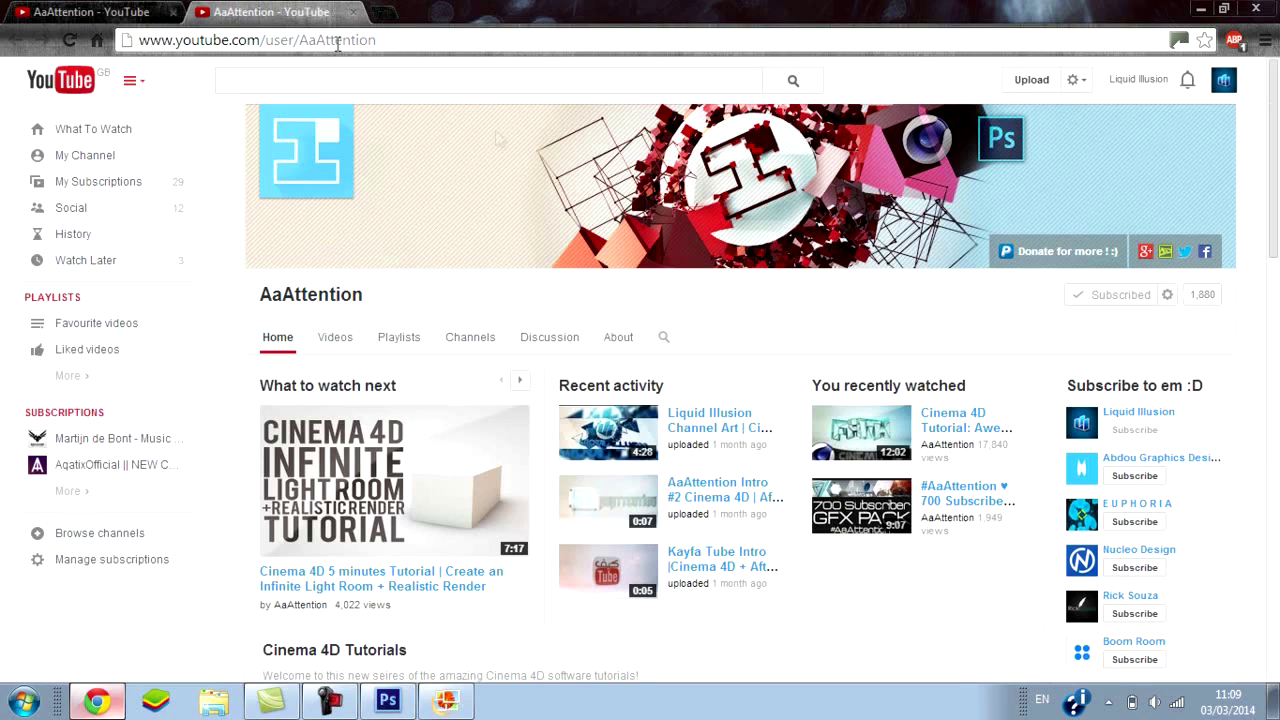
pyautogui.click(1083, 424)
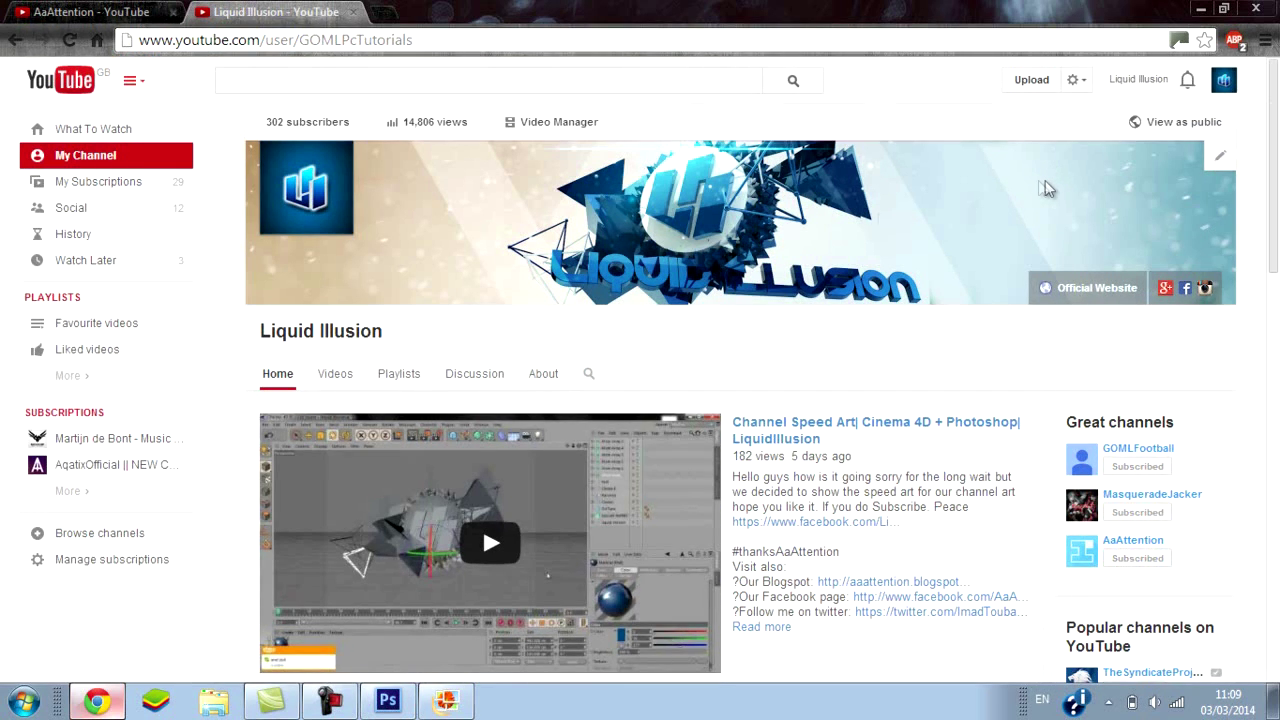
pyautogui.click(148, 8)
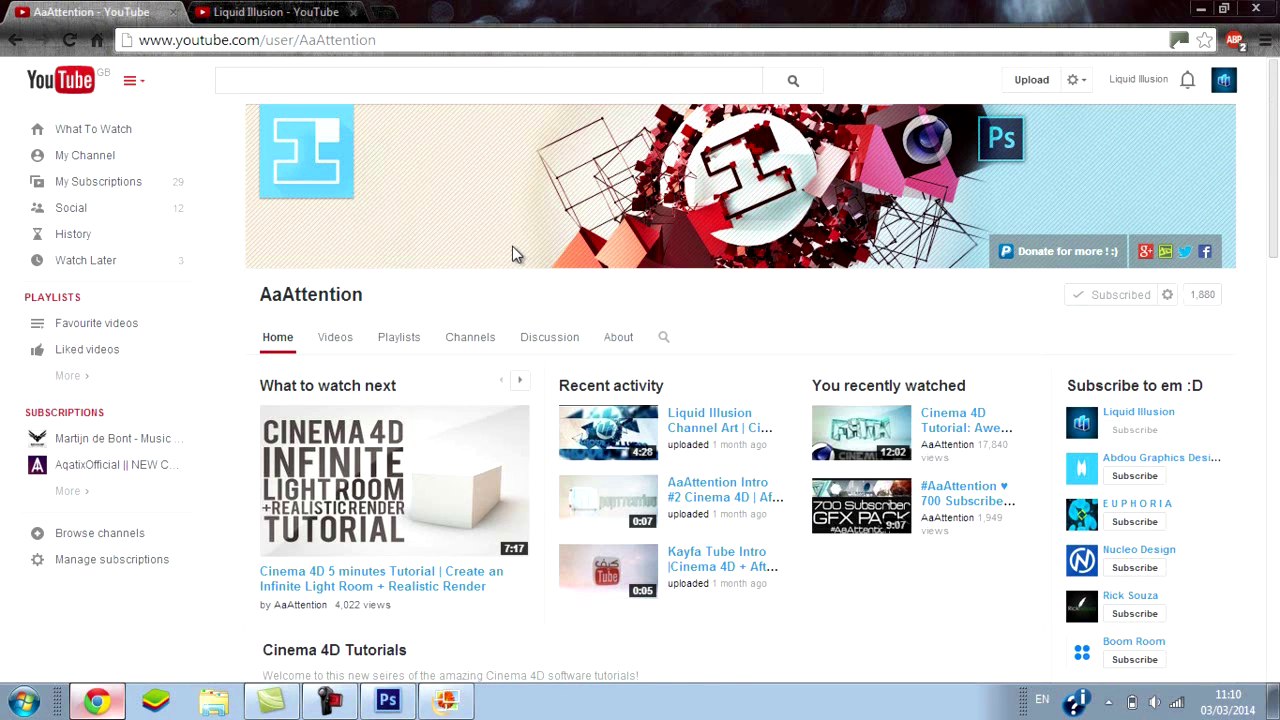
# Minimise Chrome and view the Light Room illusion render in Photo Gallery.
pyautogui.click(97, 701)
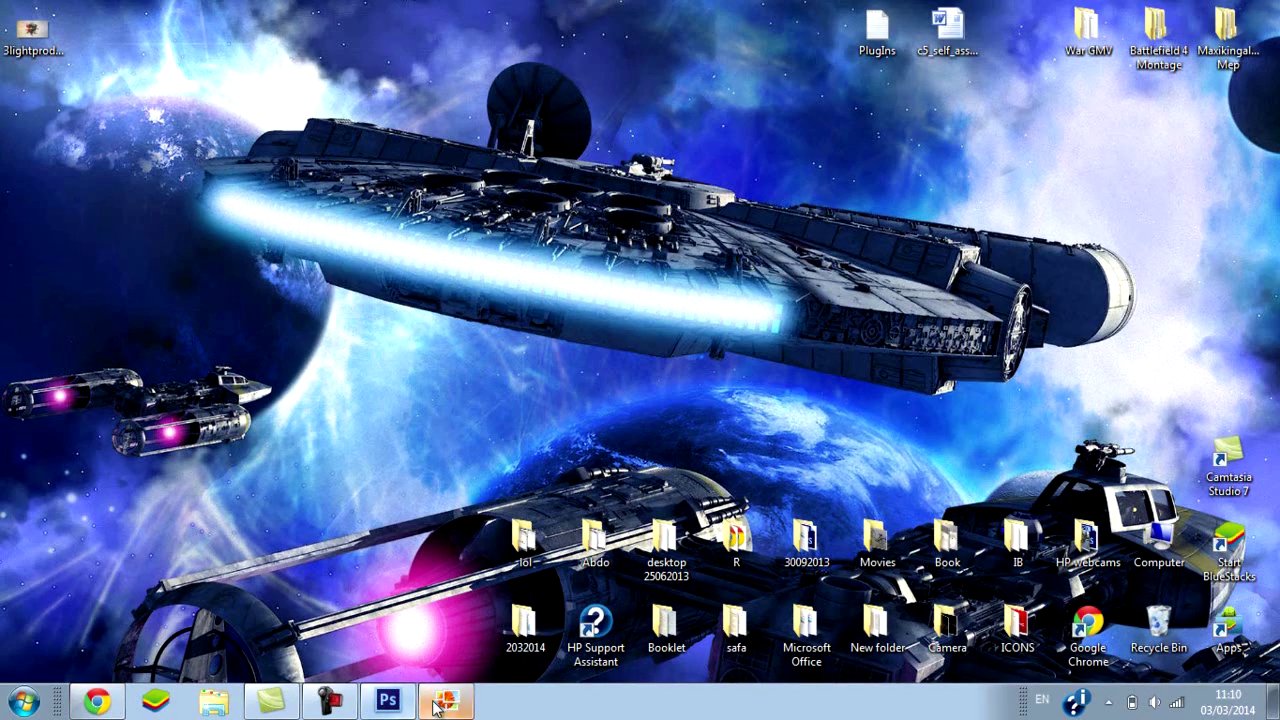
pyautogui.click(95, 703)
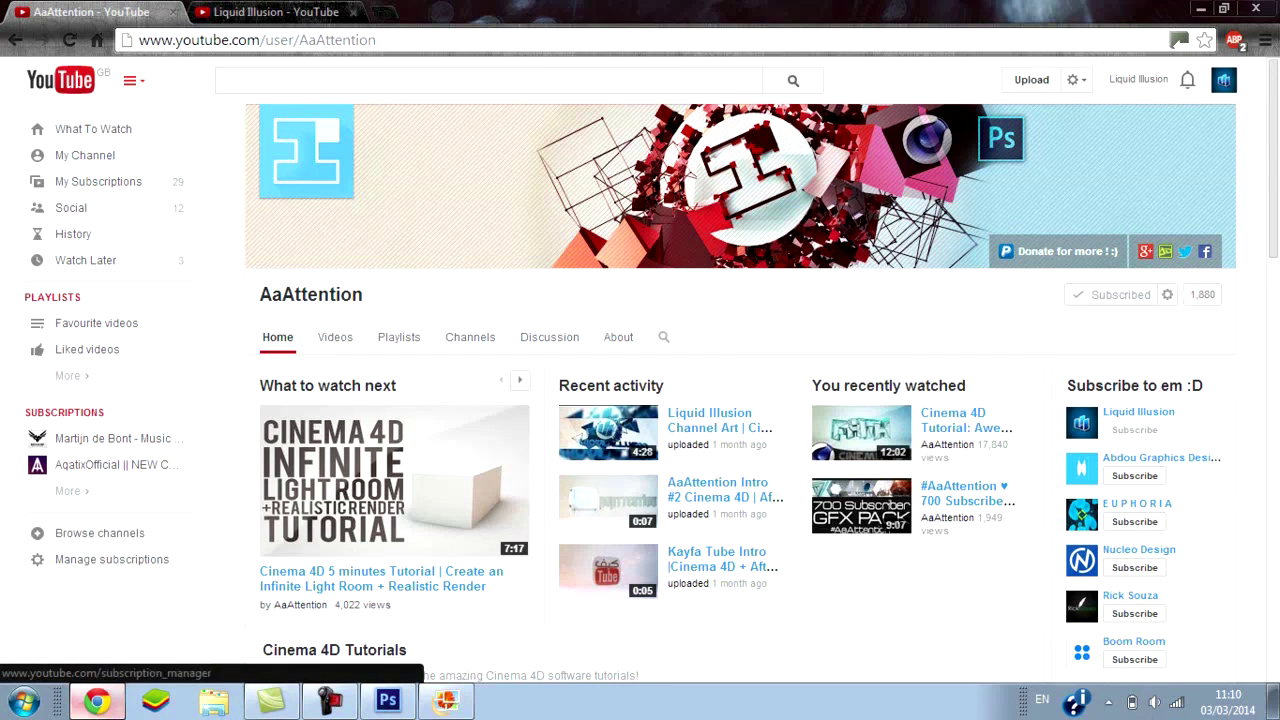
pyautogui.click(448, 707)
pyautogui.click(450, 706)
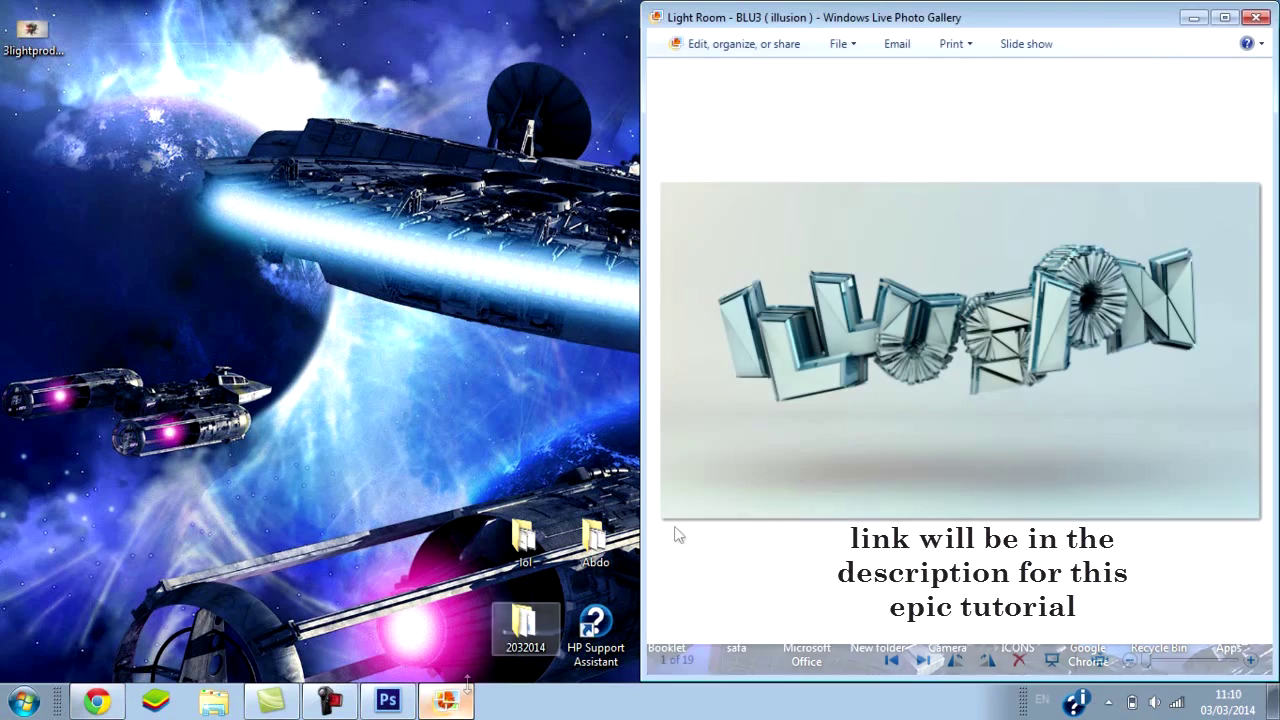
# Preview the 3lightproduct logo render from the desktop, then return to the Photoshop banner template.
pyautogui.click(1256, 18)
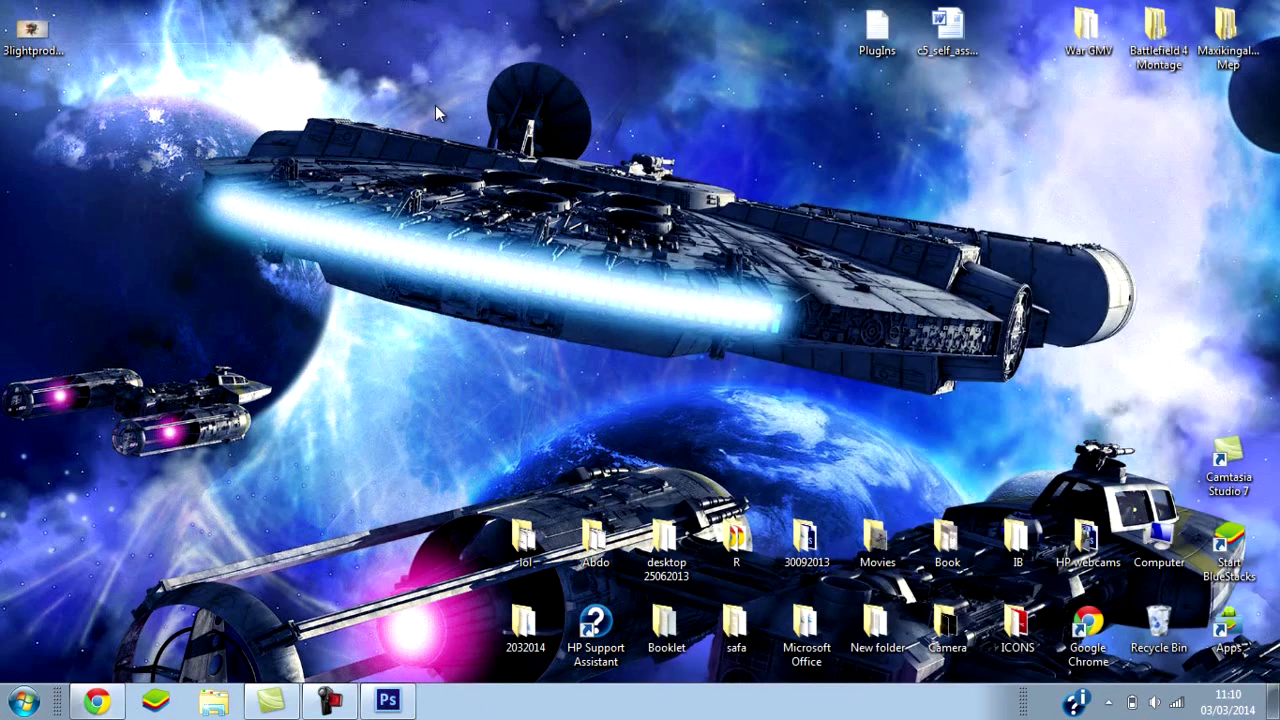
pyautogui.doubleClick(36, 30)
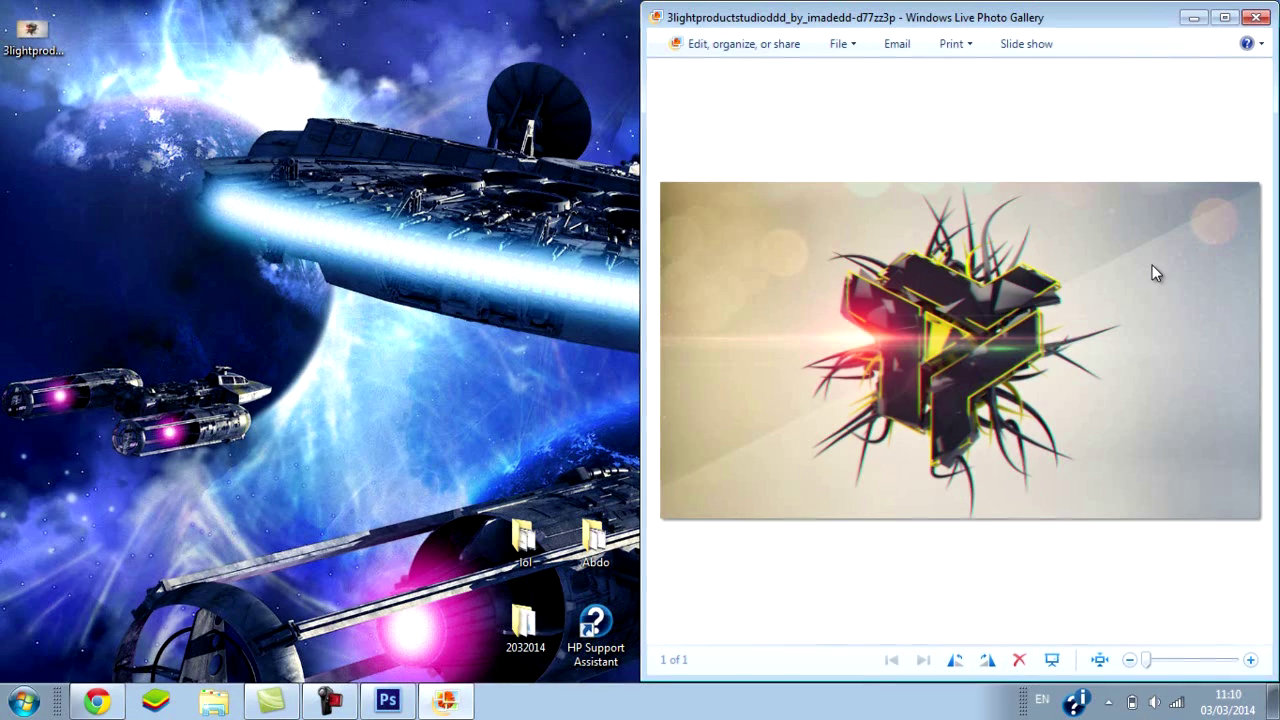
pyautogui.click(1250, 24)
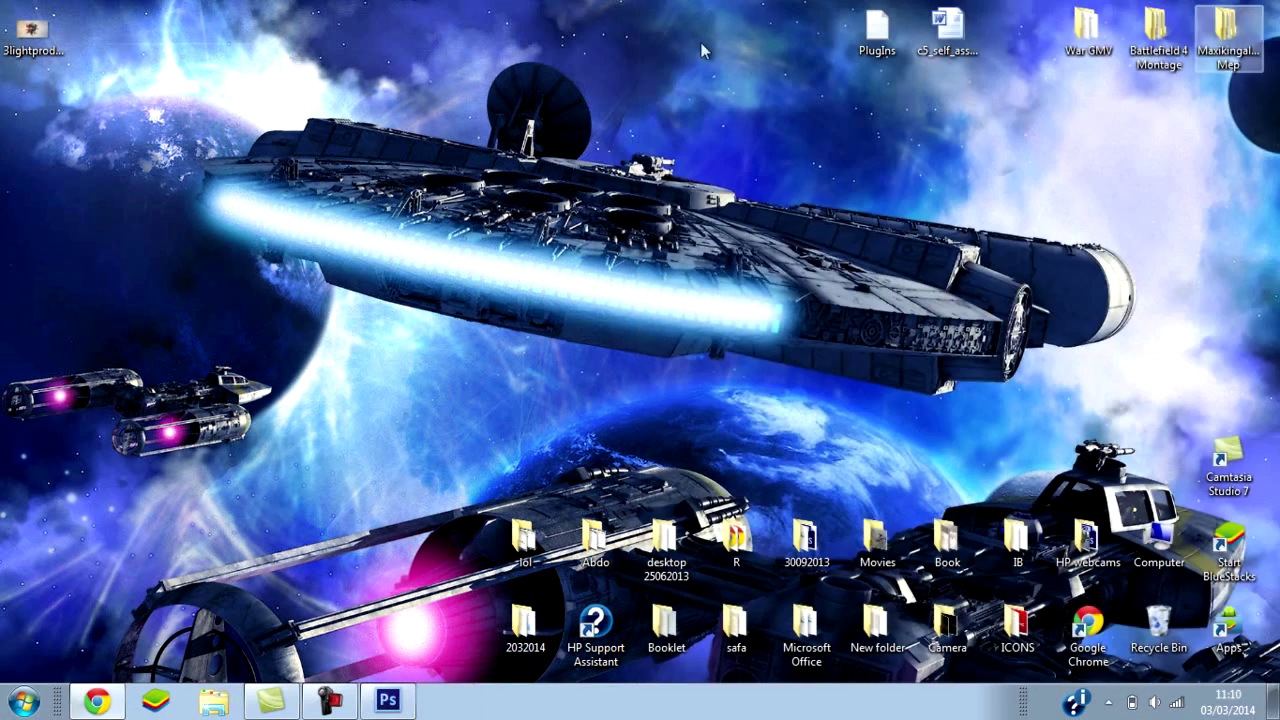
pyautogui.moveTo(30, 35); pyautogui.dragTo(72, 148)
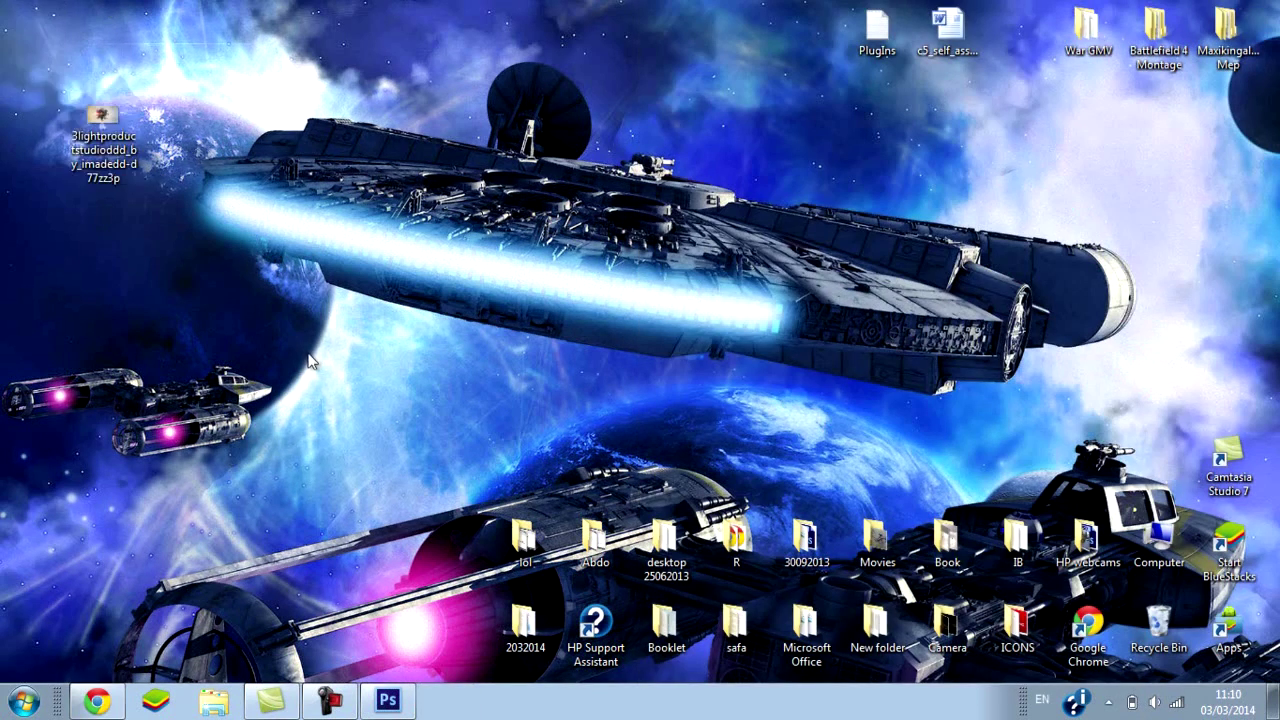
pyautogui.click(388, 700)
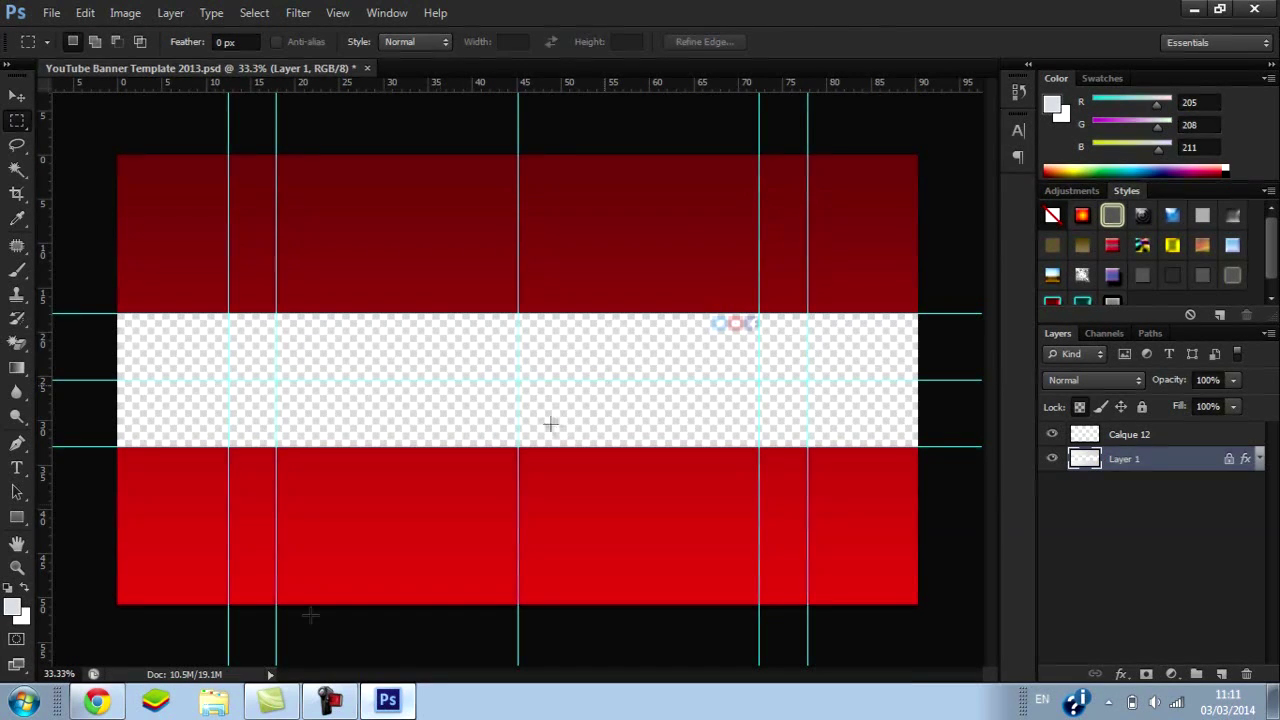
# Place the 3D logo render on the banner, scaled down and centred on the middle guide.
pyautogui.click(388, 700)
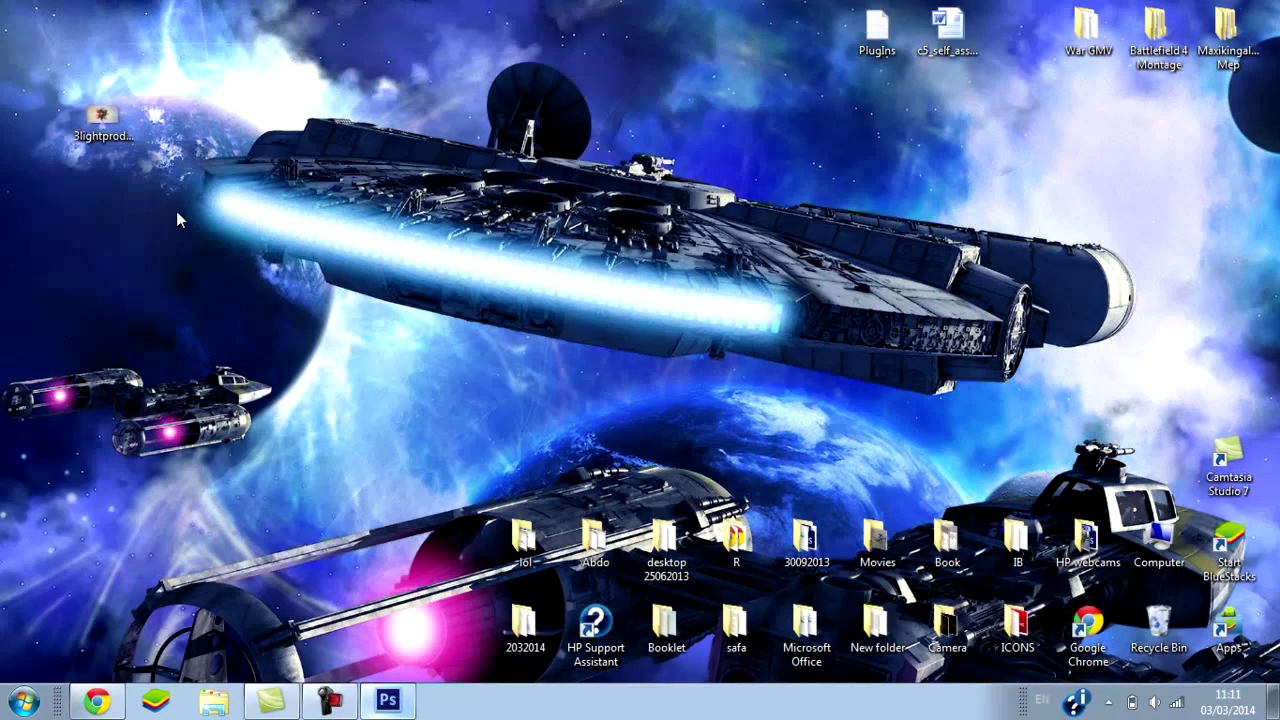
pyautogui.click(388, 700)
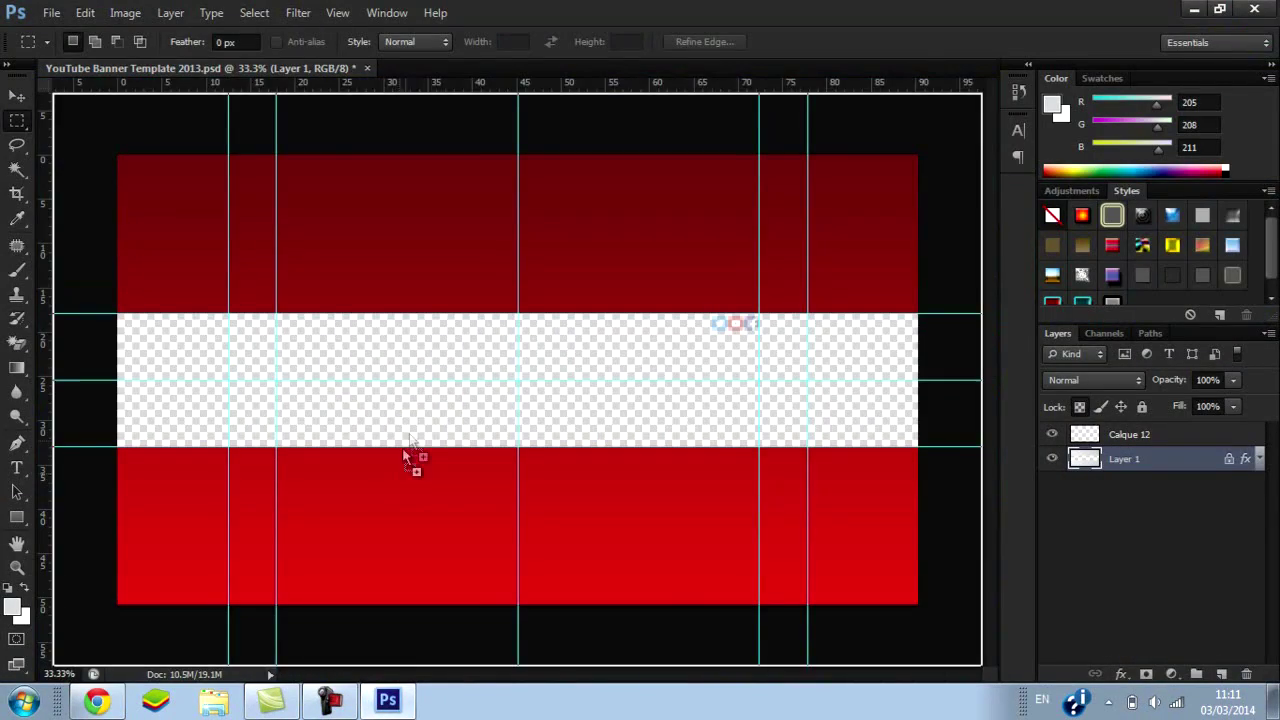
pyautogui.moveTo(430, 413); pyautogui.dragTo(429, 414)
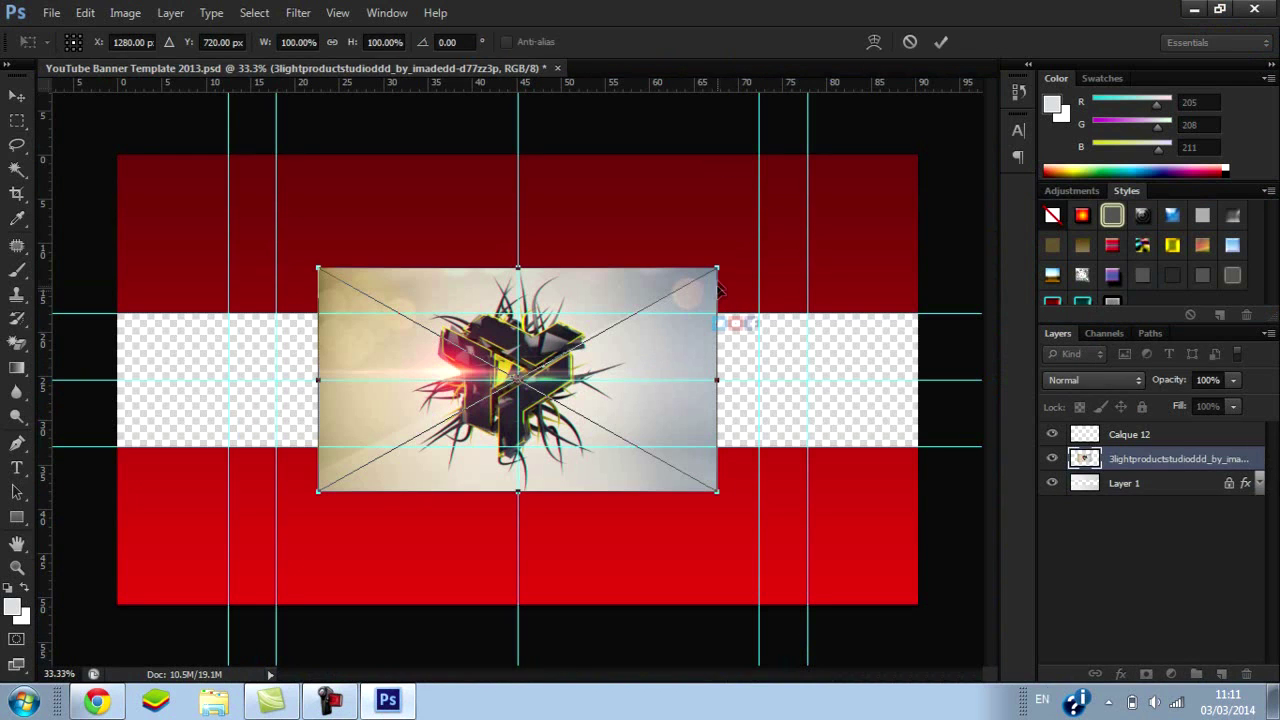
pyautogui.moveTo(716, 268); pyautogui.dragTo(615, 310)
pyautogui.moveTo(530, 345); pyautogui.dragTo(565, 329)
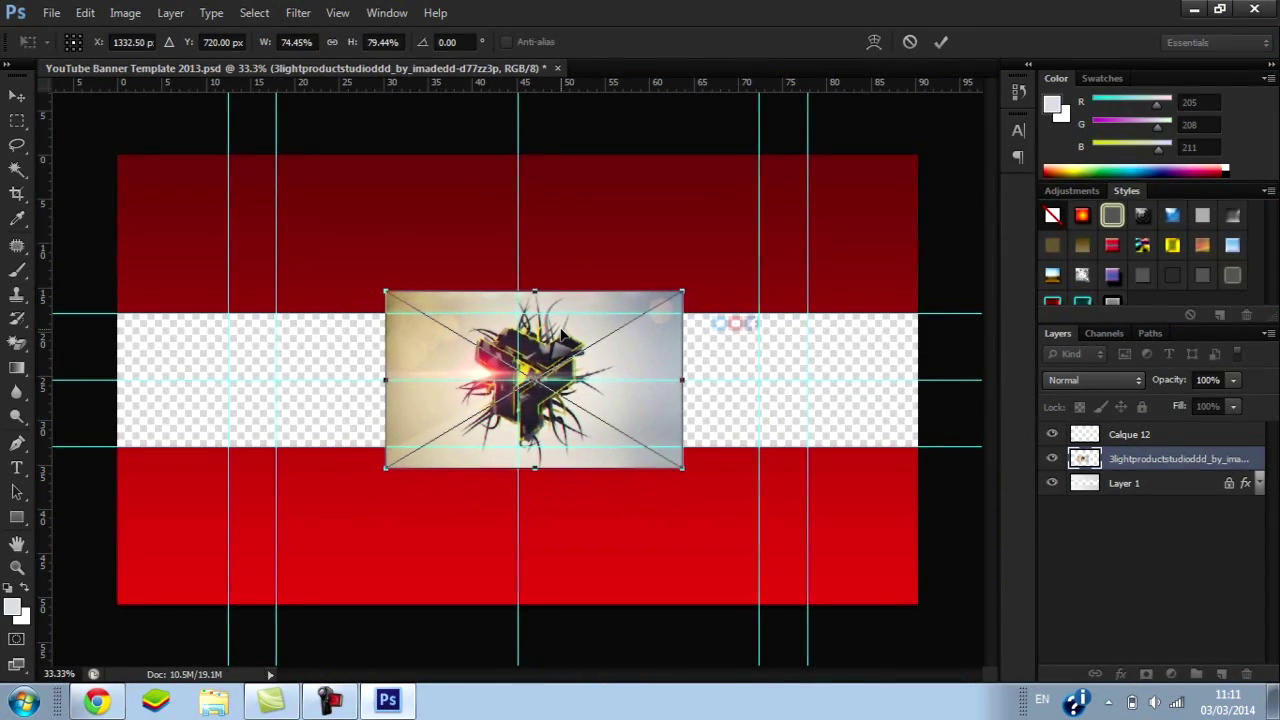
pyautogui.click(937, 43)
# Move the render layer below Layer 1 and make it slightly shorter to fit the strip.
pyautogui.moveTo(1165, 460); pyautogui.dragTo(1140, 517)
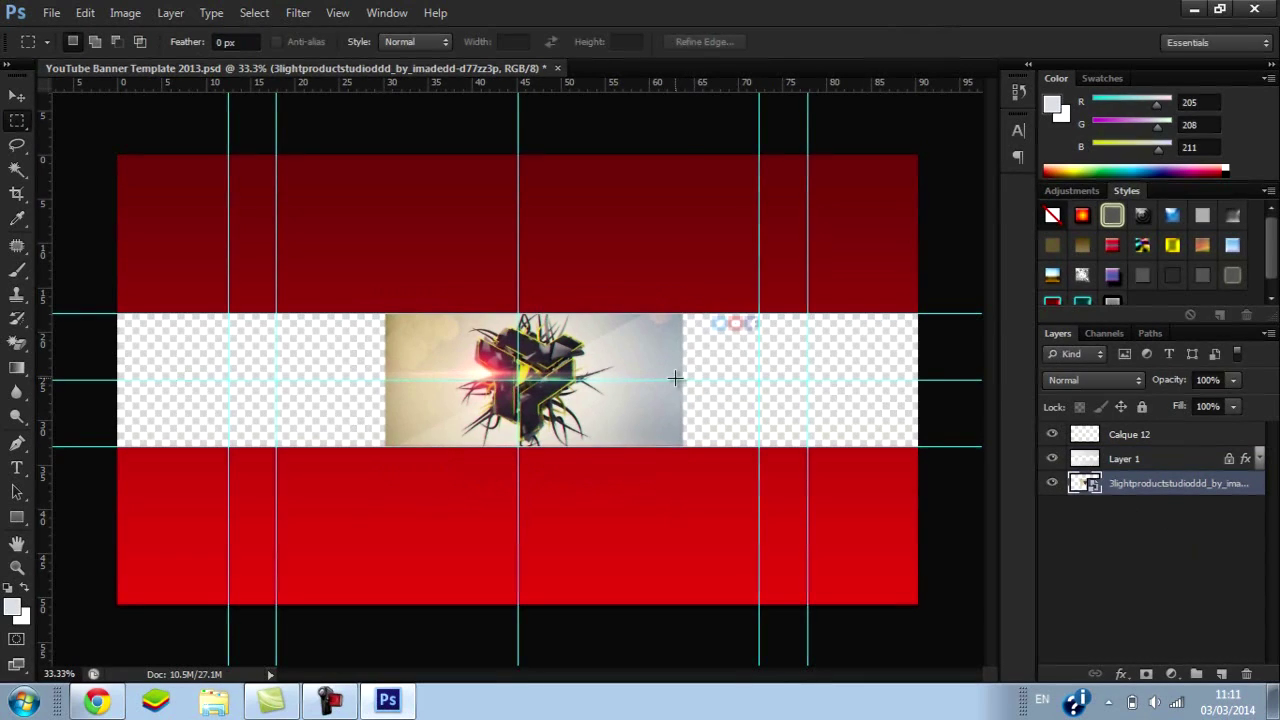
pyautogui.click(17, 95)
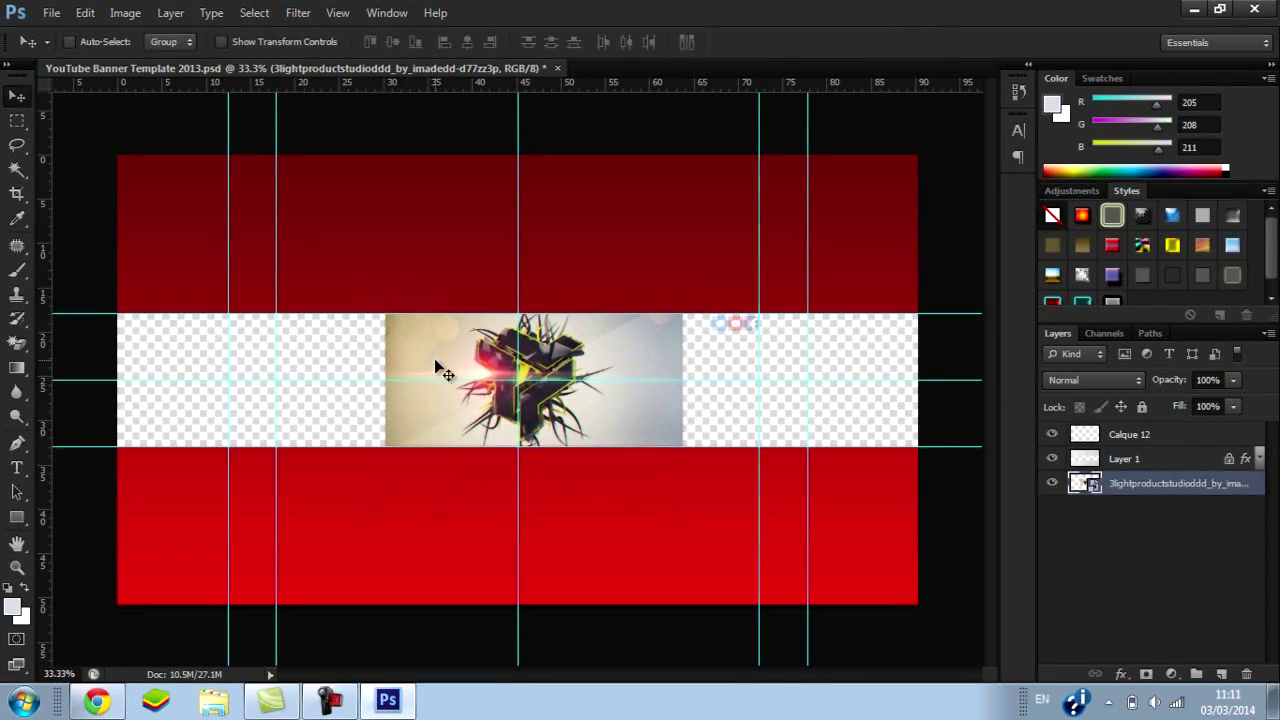
pyautogui.hotkey('ctrl', 't')
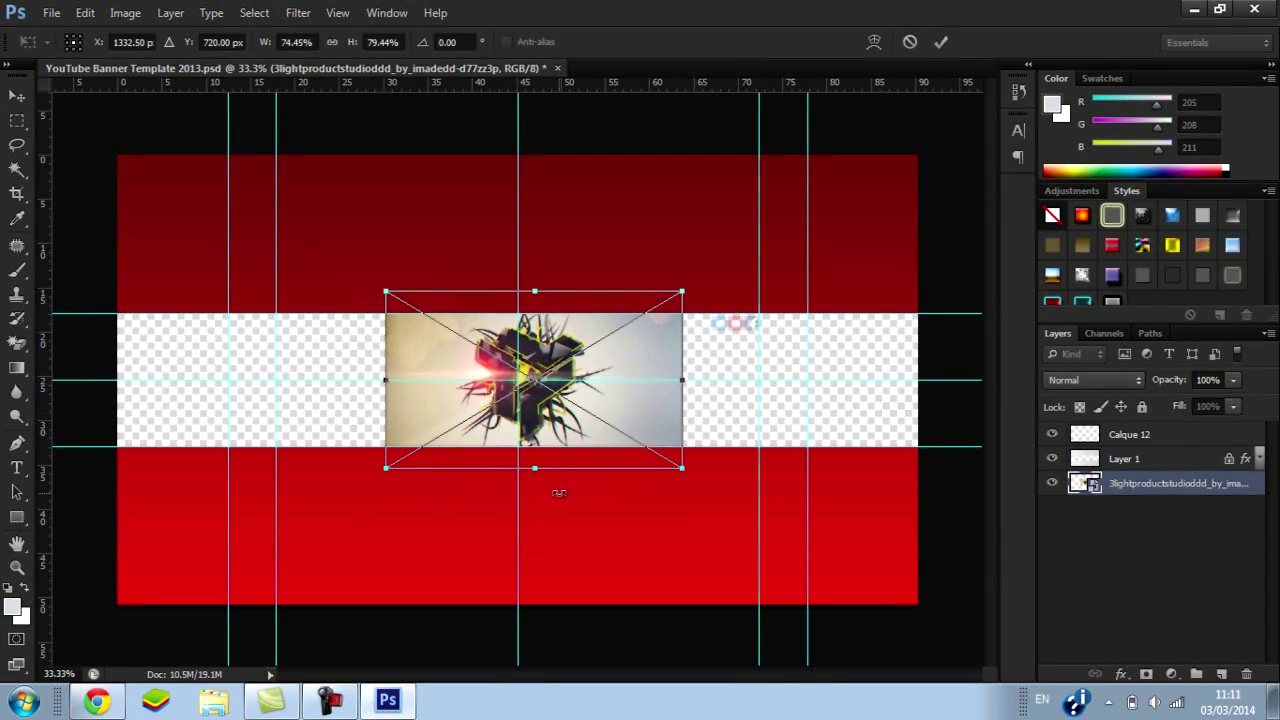
pyautogui.moveTo(543, 468); pyautogui.dragTo(563, 443)
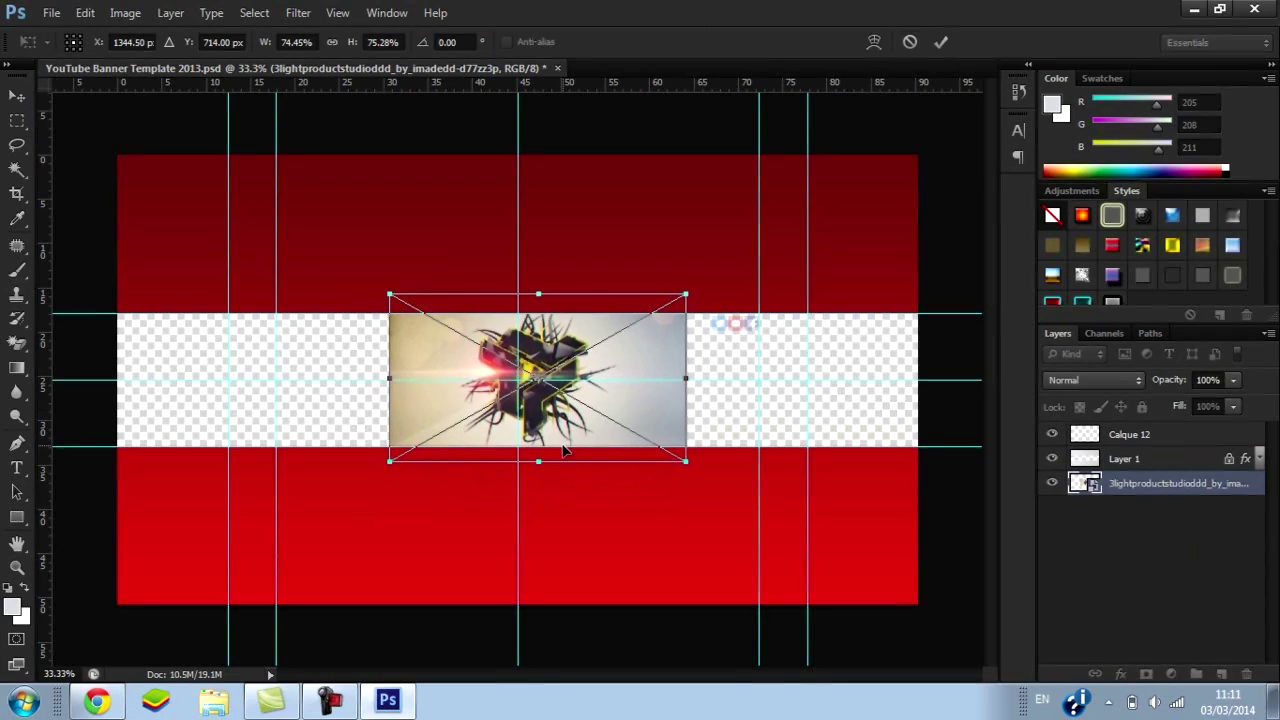
pyautogui.click(944, 42)
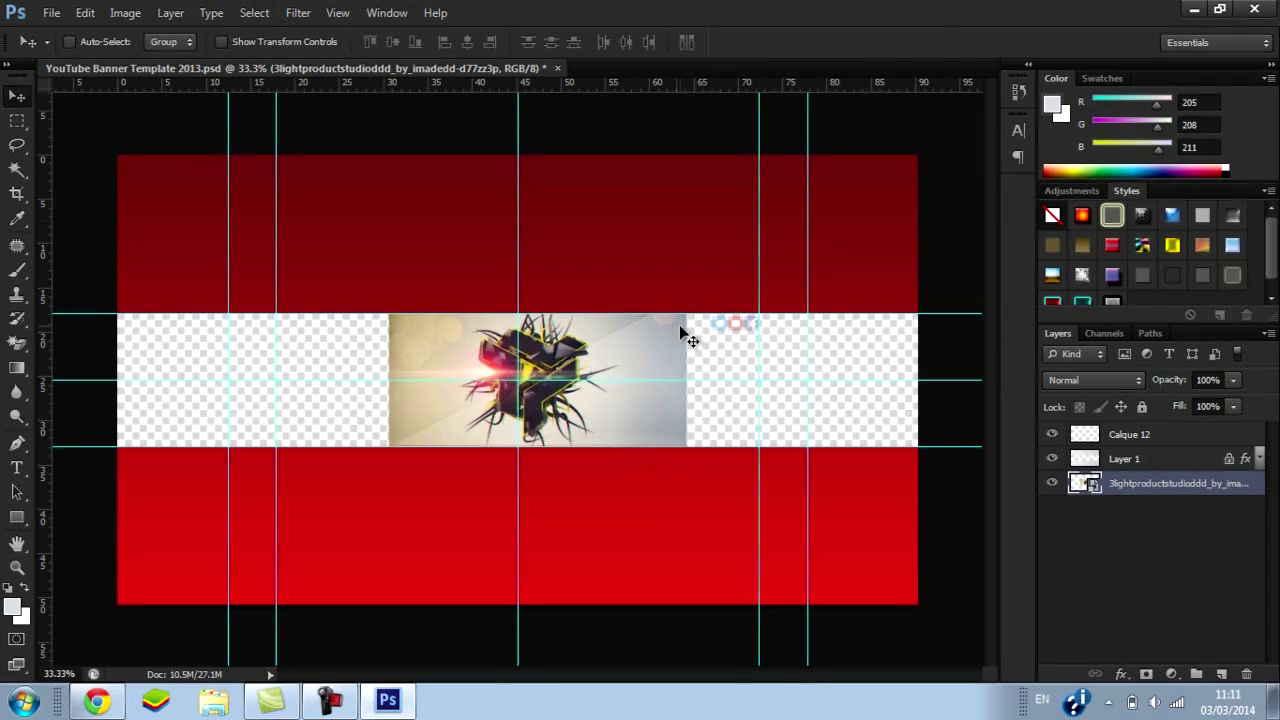
pyautogui.click(1078, 556)
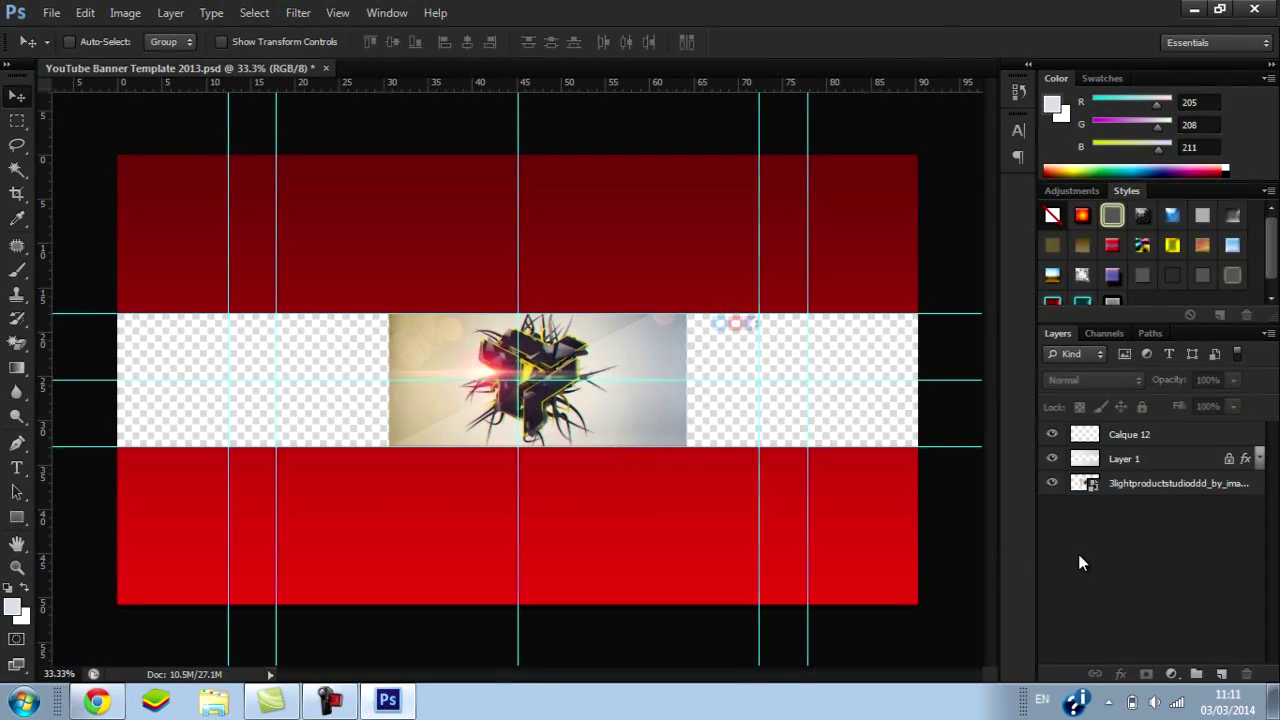
# Try a masked Layer 2 with a Threshold adjustment, then delete both.
pyautogui.click(1221, 674)
pyautogui.moveTo(1130, 458); pyautogui.dragTo(1123, 592)
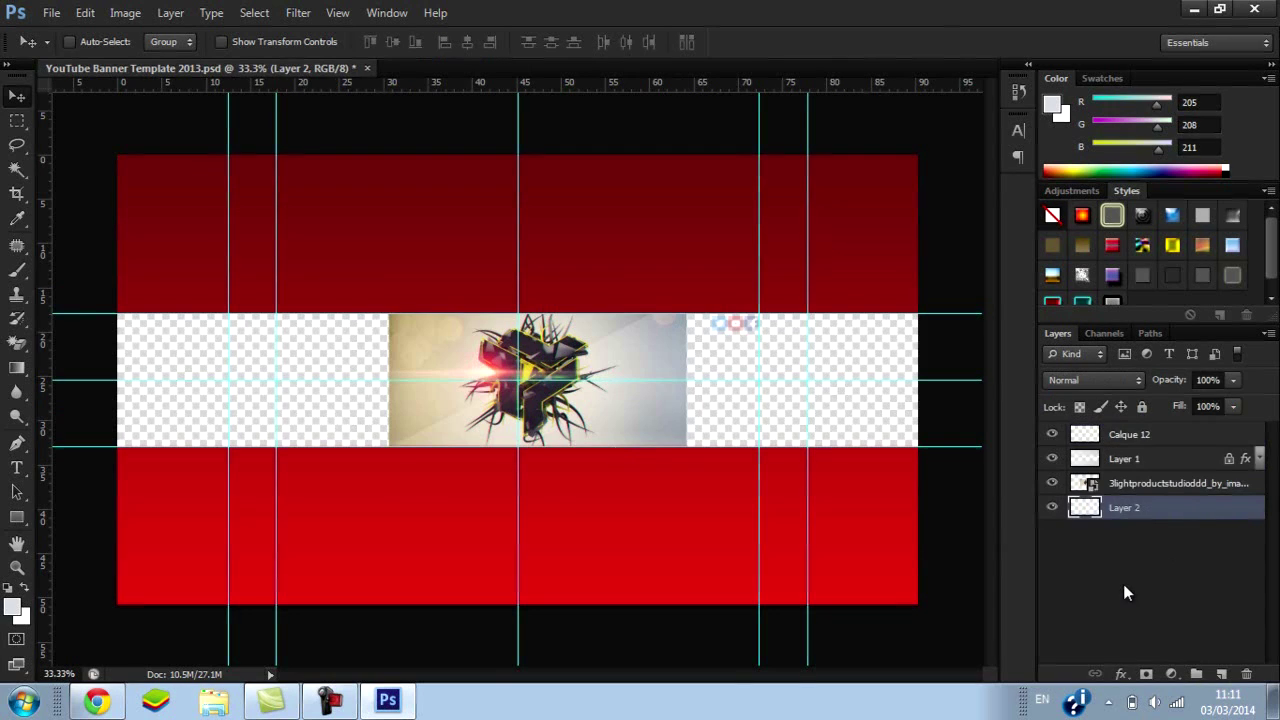
pyautogui.click(1147, 676)
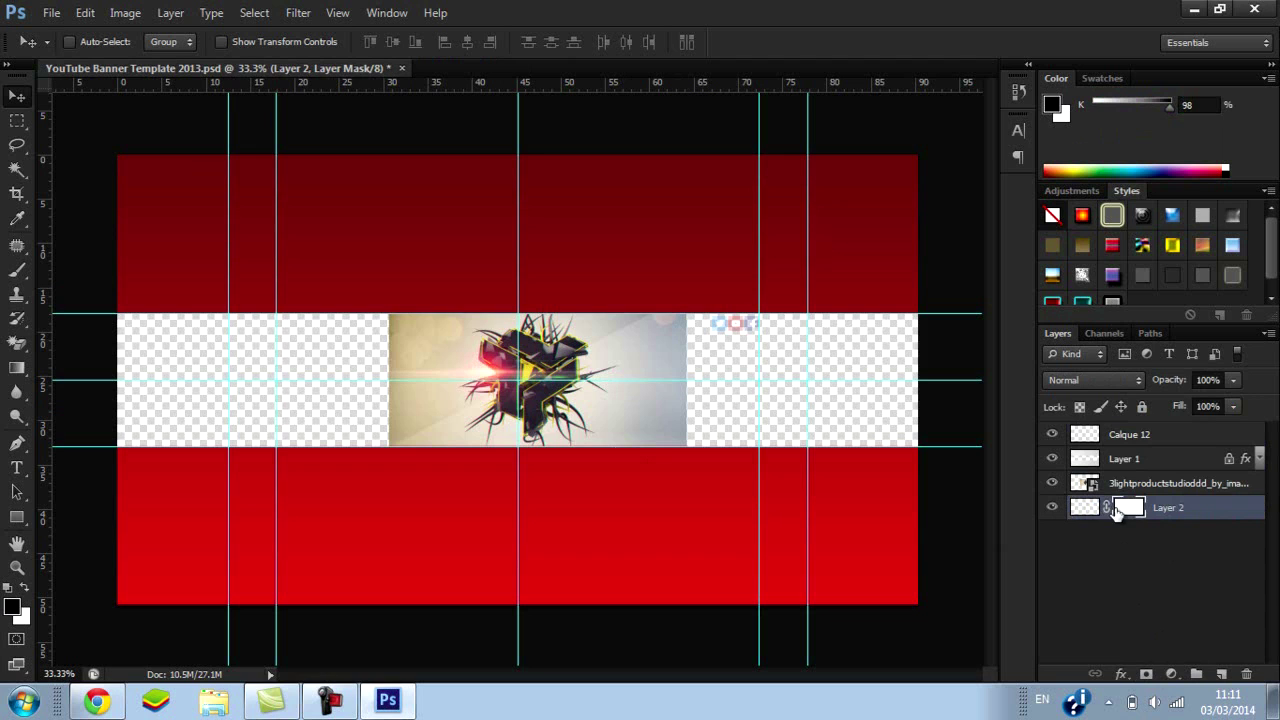
pyautogui.click(1172, 675)
pyautogui.click(1145, 617)
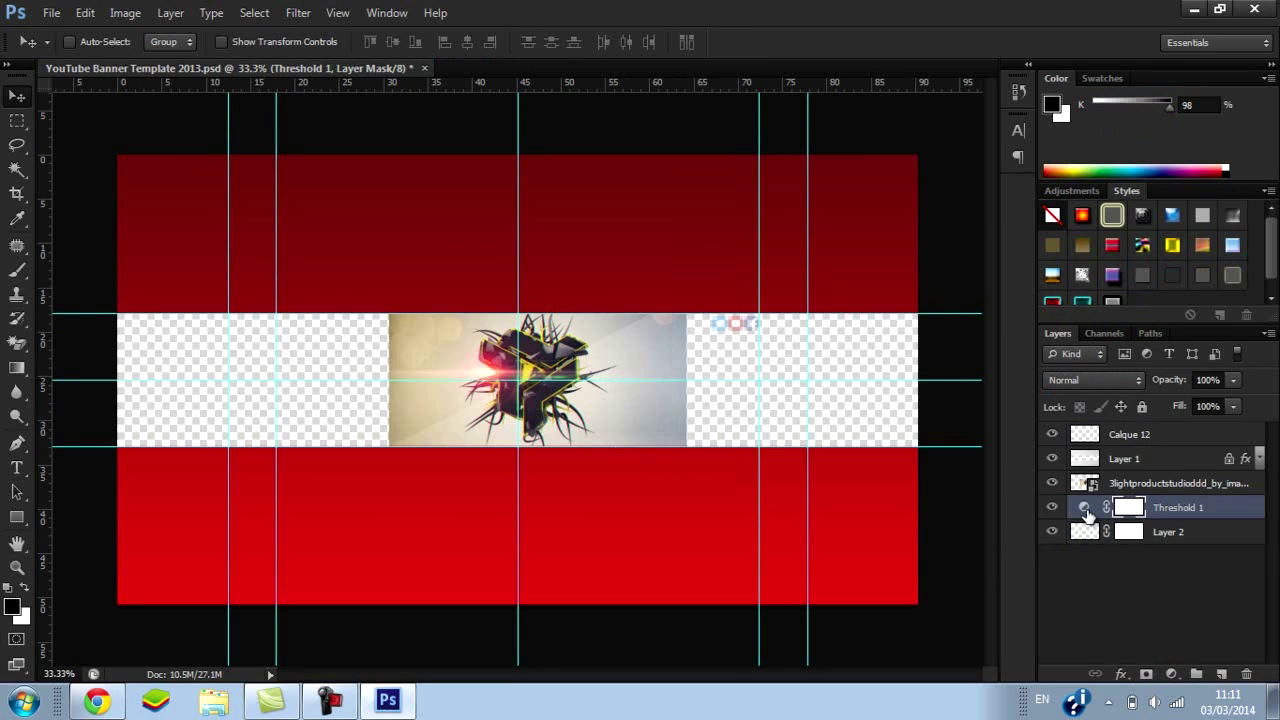
pyautogui.click(936, 149)
pyautogui.click(1140, 540)
pyautogui.press('Delete')
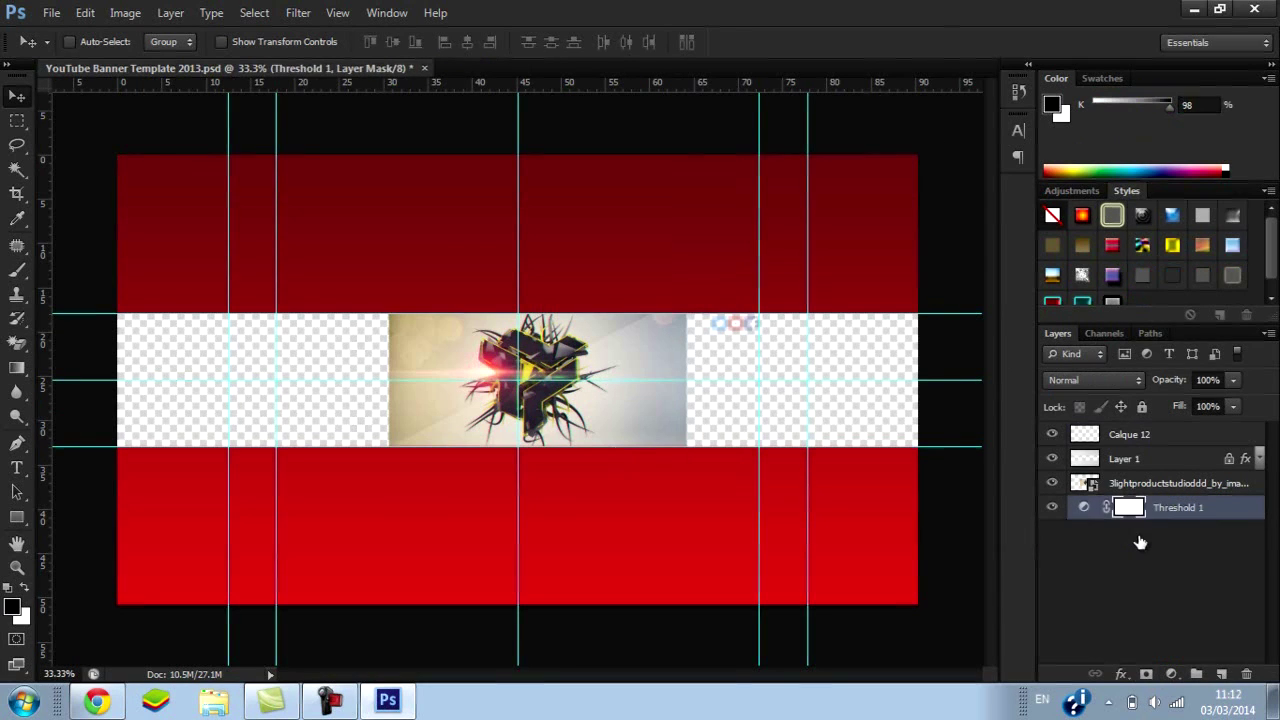
pyautogui.press('Delete')
pyautogui.click(1190, 582)
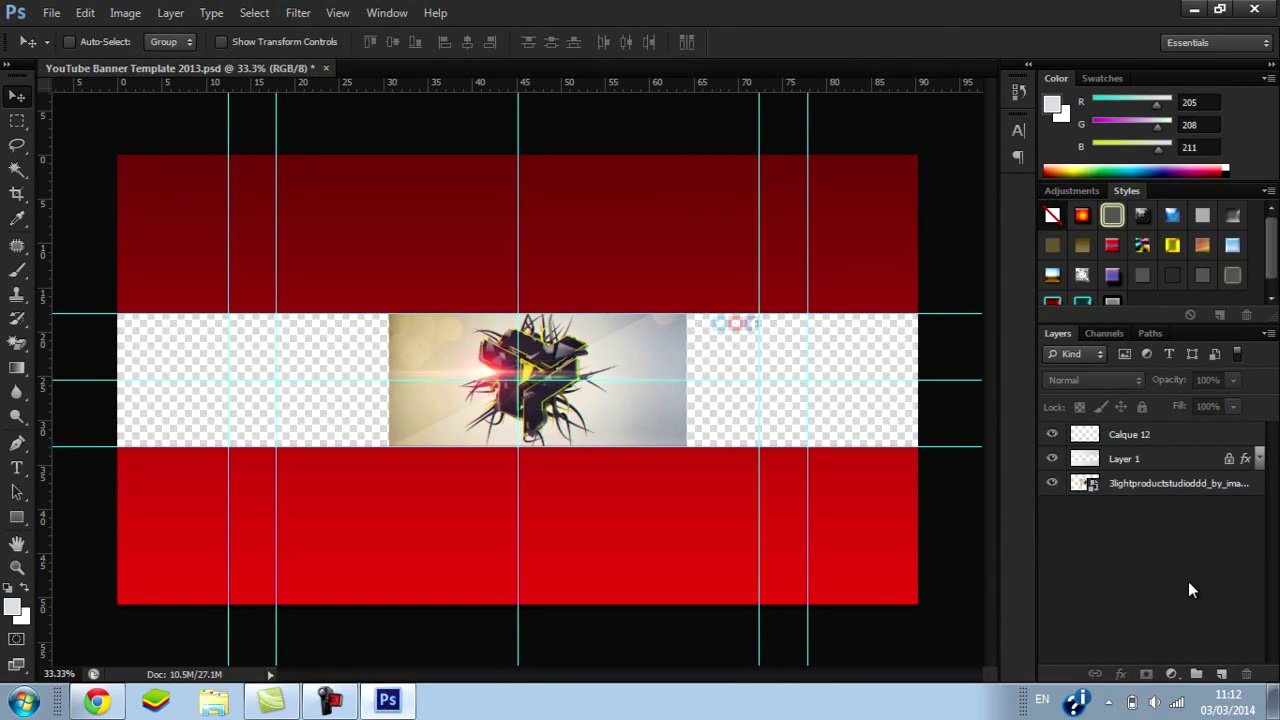
# Add a Curves adjustment with an S-curve: raised highlights and lowered shadows.
pyautogui.click(1172, 675)
pyautogui.click(1140, 372)
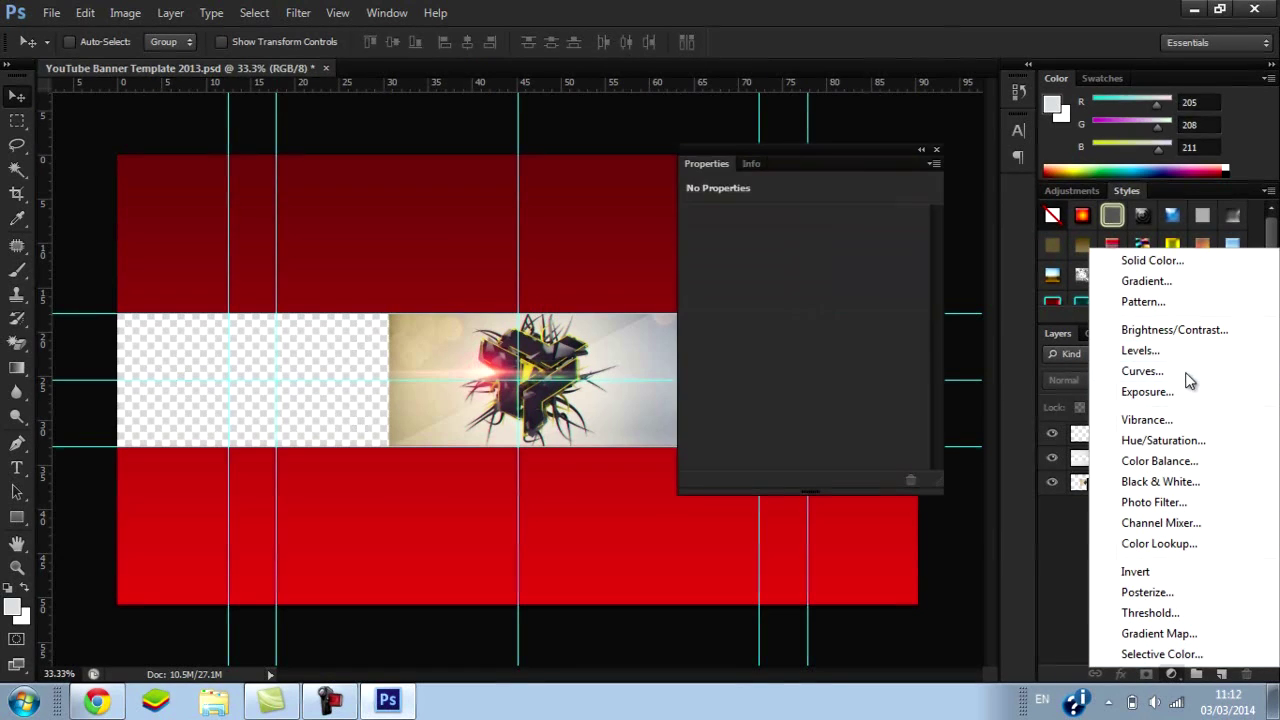
pyautogui.moveTo(1155, 430); pyautogui.dragTo(1180, 520)
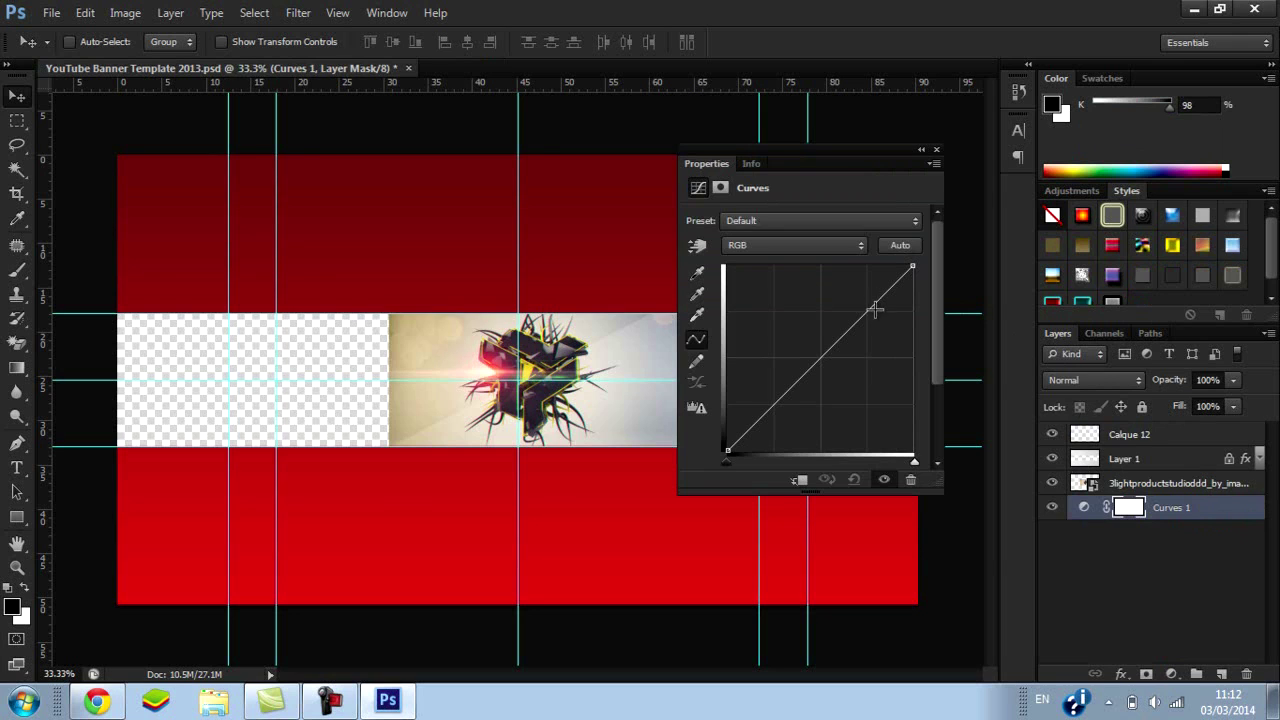
pyautogui.moveTo(870, 307); pyautogui.dragTo(868, 292)
pyautogui.moveTo(773, 375); pyautogui.dragTo(784, 407)
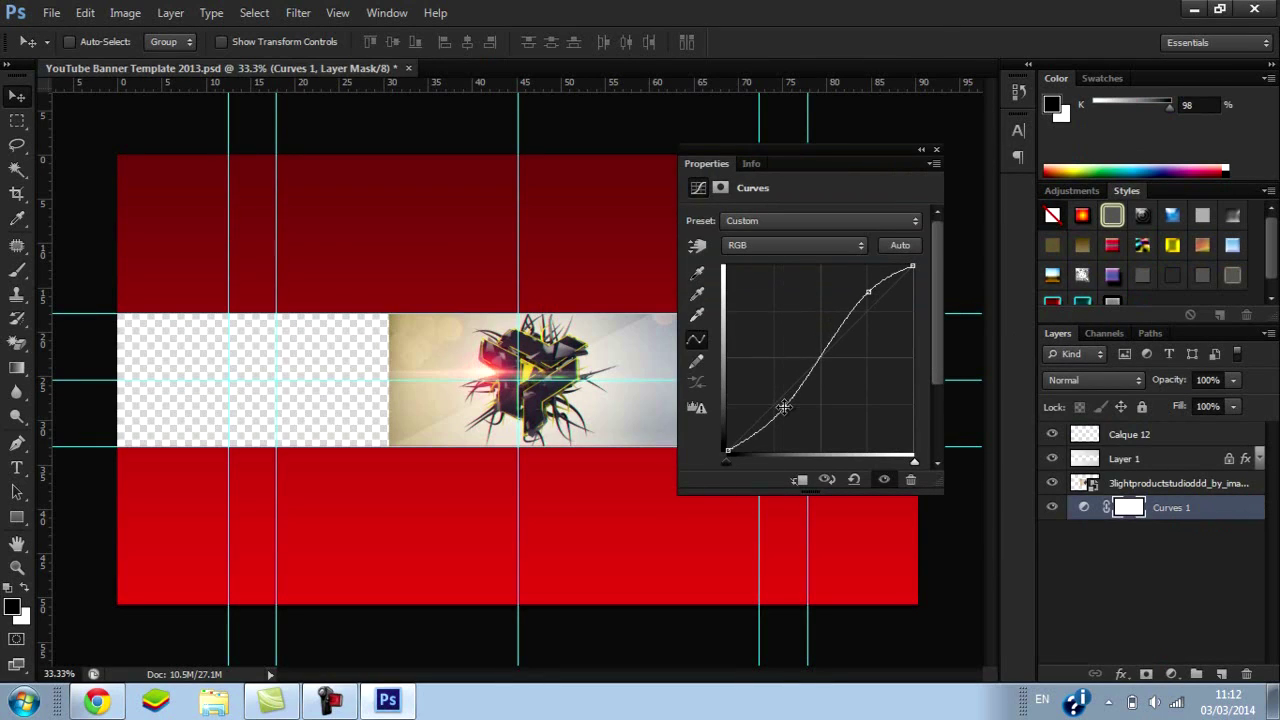
pyautogui.click(936, 153)
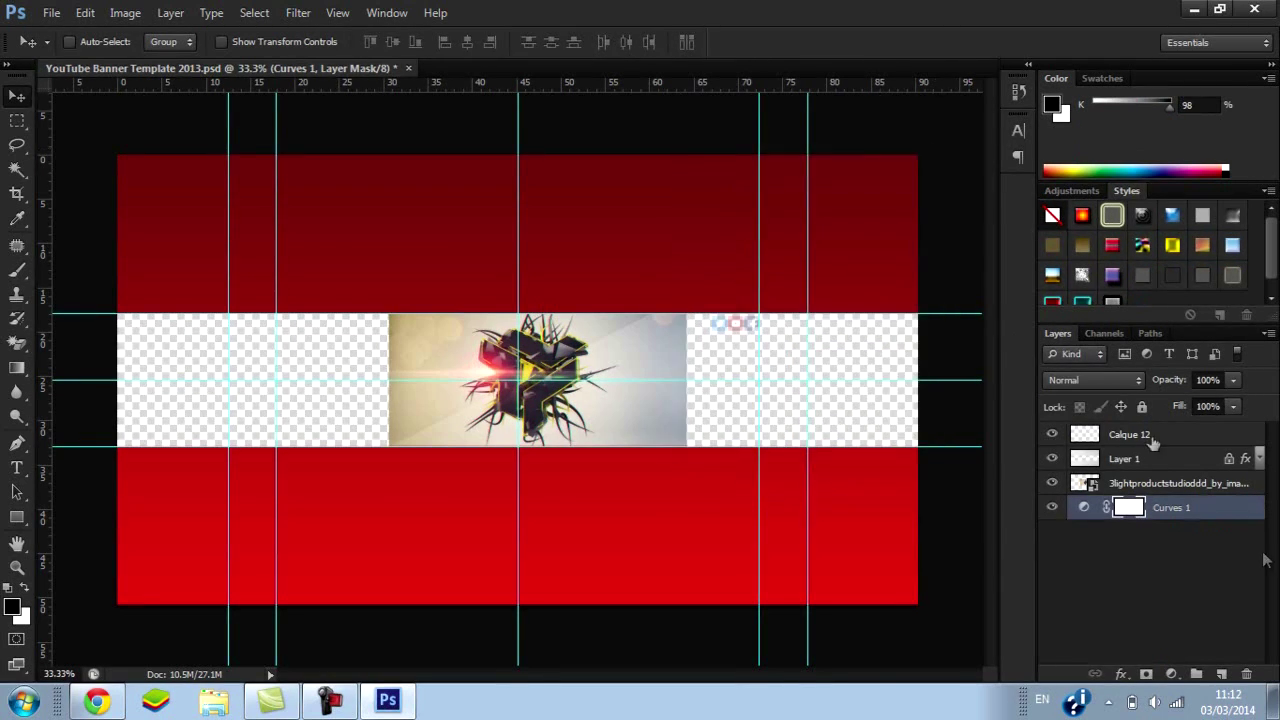
# Position Curves 1 directly above the 3D logo photo layer.
pyautogui.moveTo(1207, 528)
pyautogui.mouseDown()
pyautogui.moveTo(1206, 482)
pyautogui.moveTo(1207, 525)
pyautogui.mouseUp()
pyautogui.moveTo(1207, 525); pyautogui.dragTo(1207, 485)
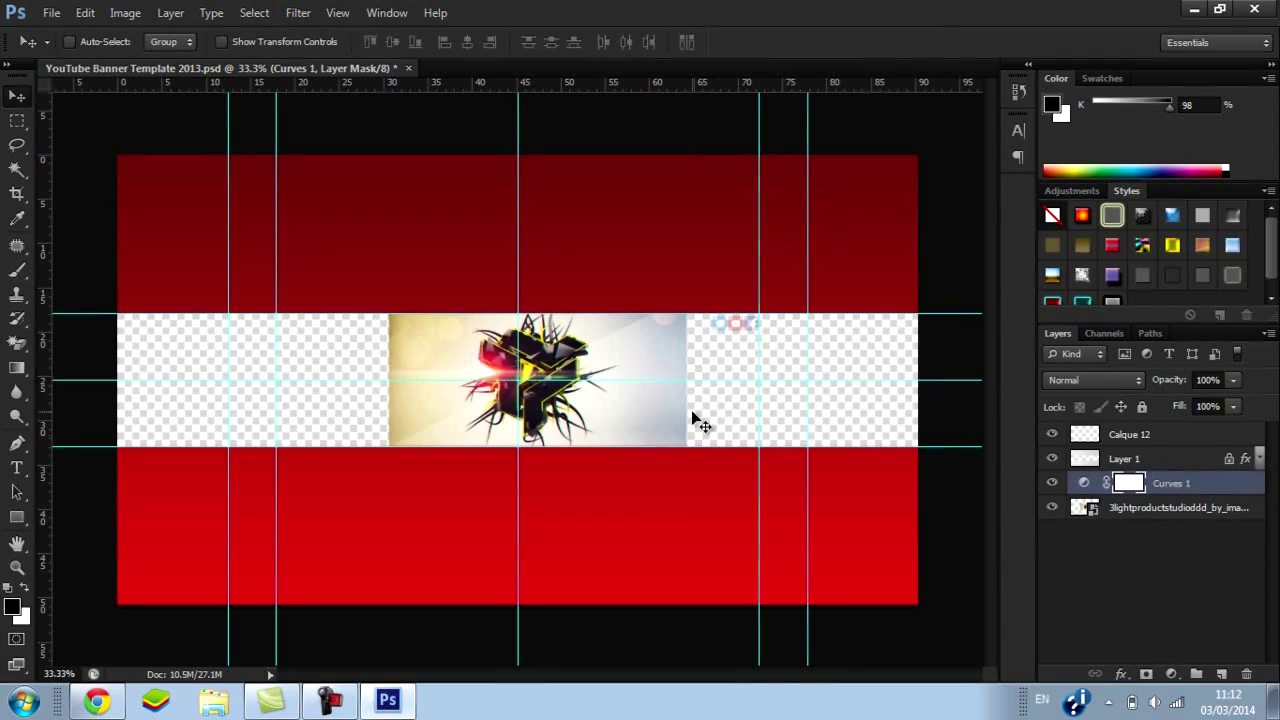
pyautogui.click(1175, 612)
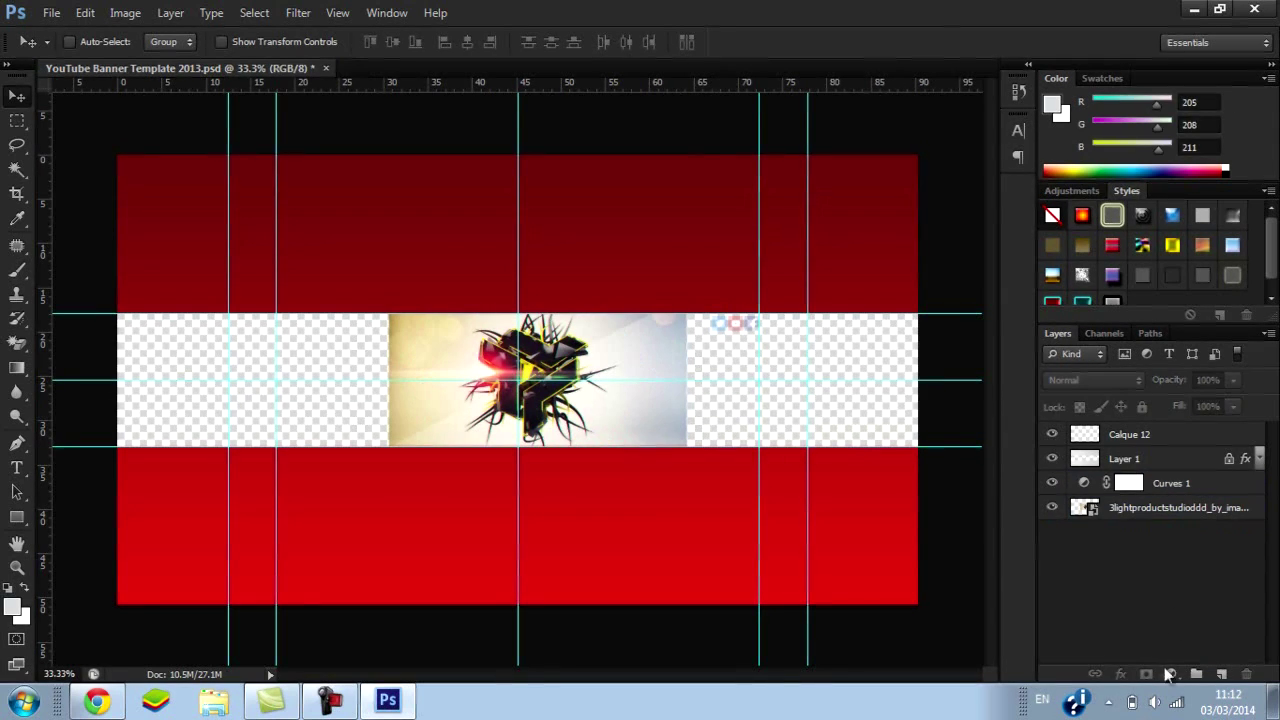
# Add a Gradient Fill layer at the bottom of the layer stack.
pyautogui.click(1226, 677)
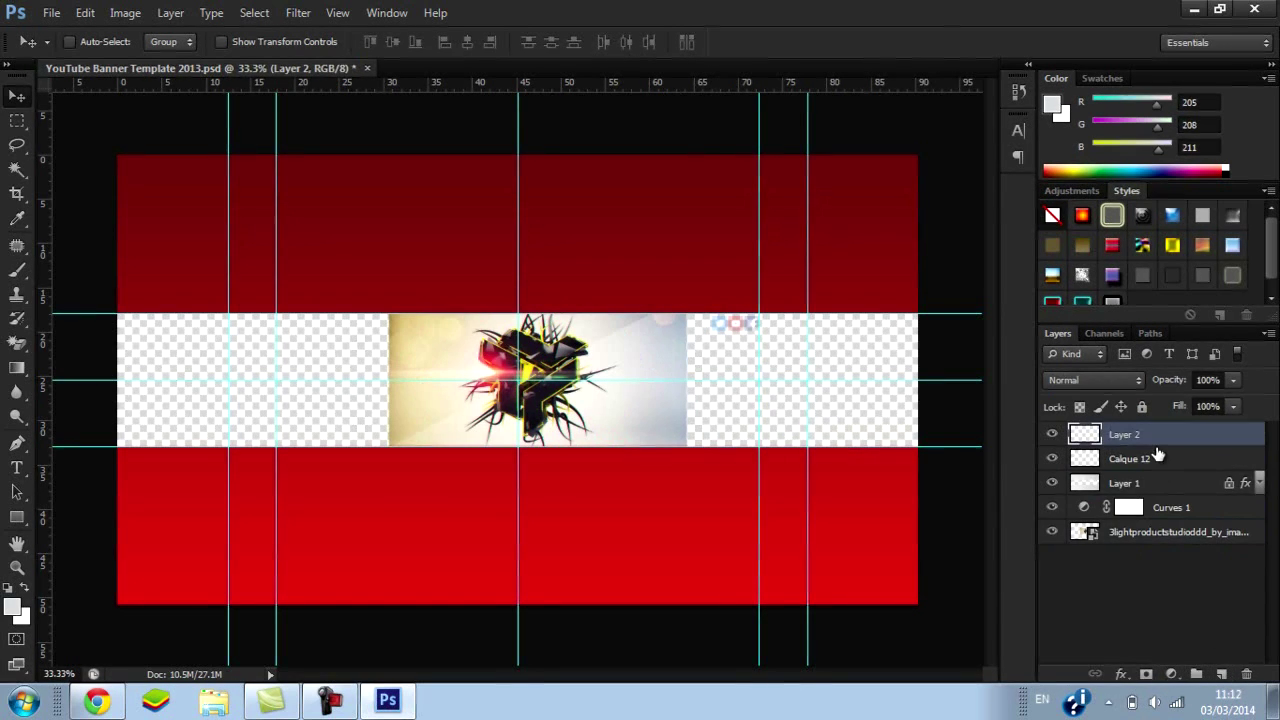
pyautogui.moveTo(1152, 441); pyautogui.dragTo(1075, 560)
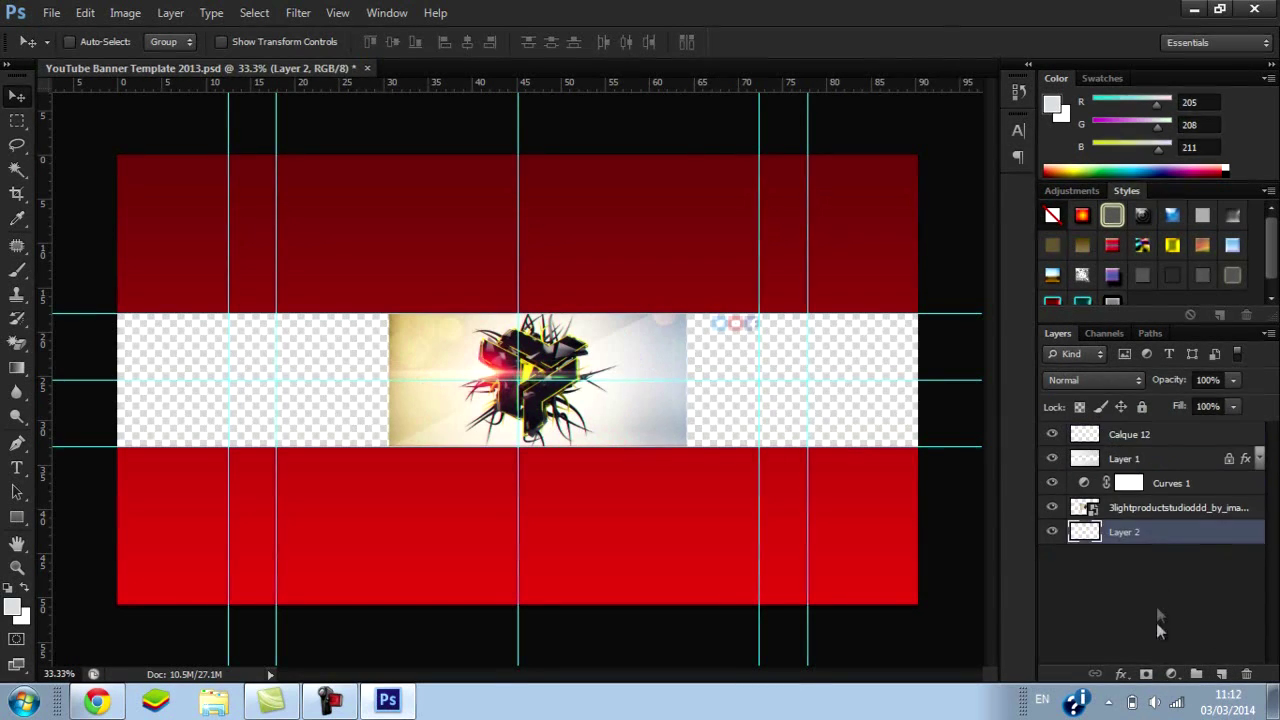
pyautogui.click(1171, 674)
pyautogui.click(1162, 291)
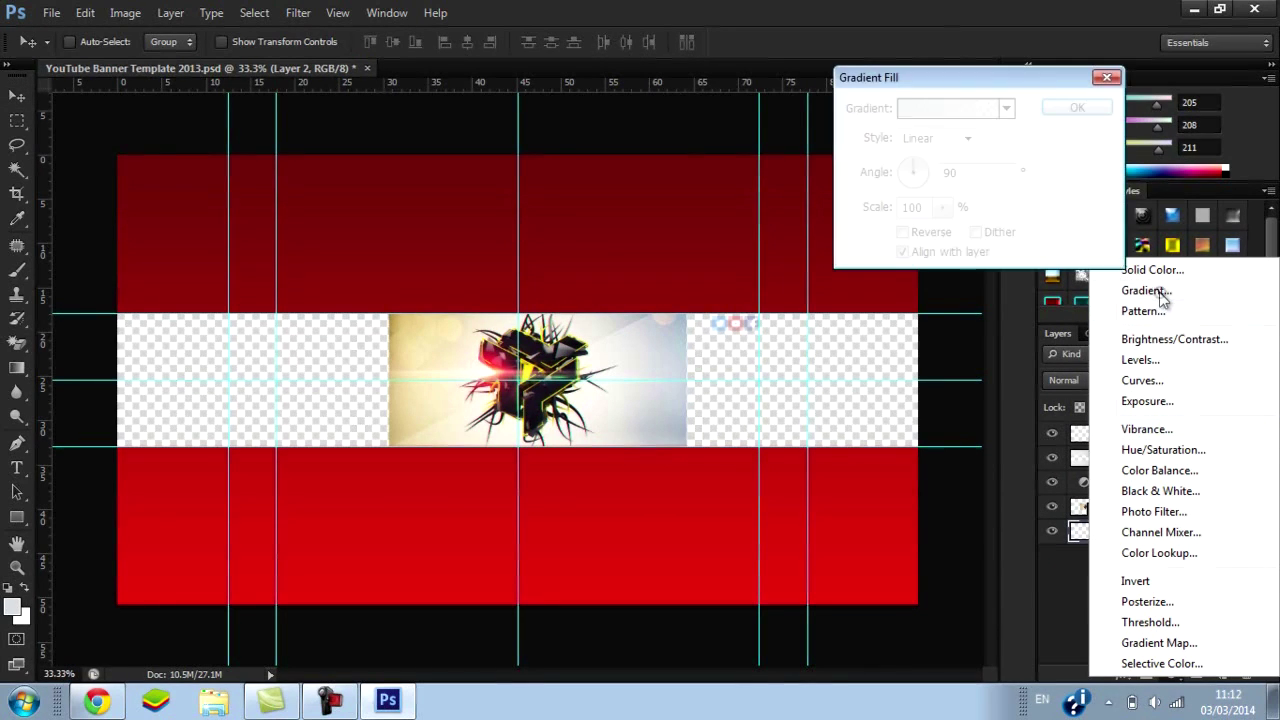
pyautogui.click(958, 110)
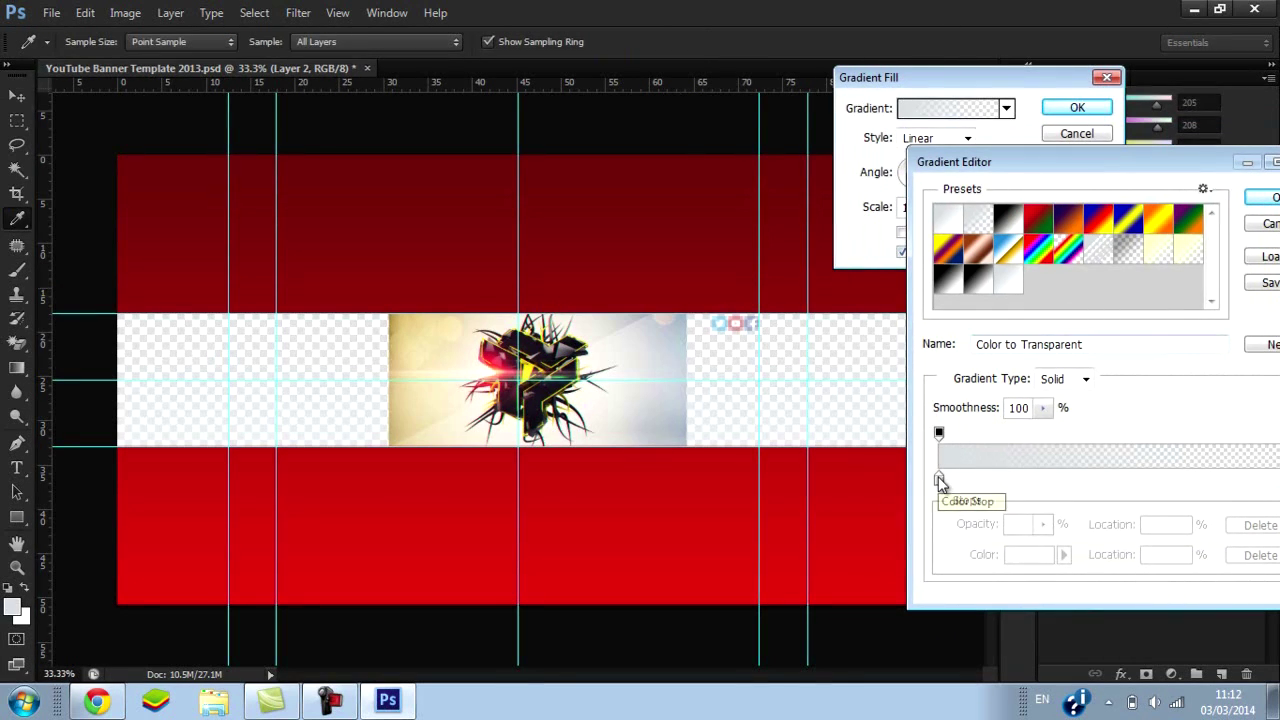
# Set the gradient's colour stops to cream and pale blue sampled from the banner photo.
pyautogui.doubleClick(939, 481)
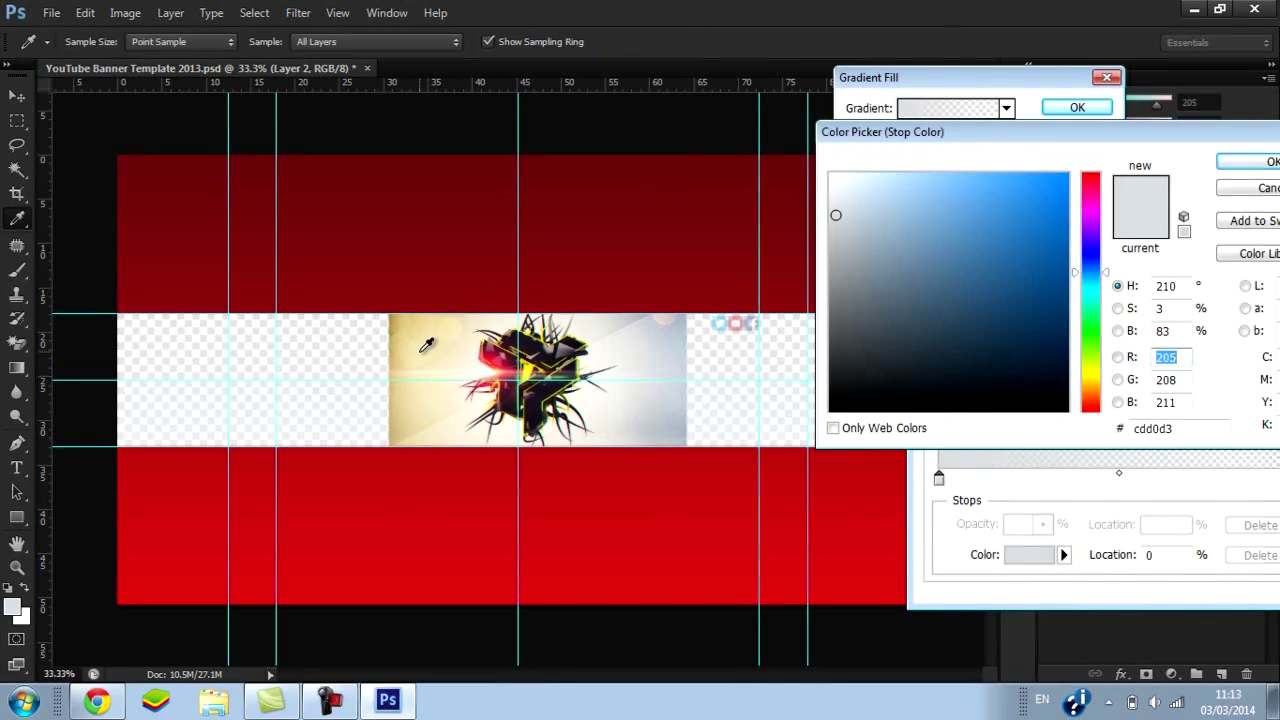
pyautogui.click(422, 353)
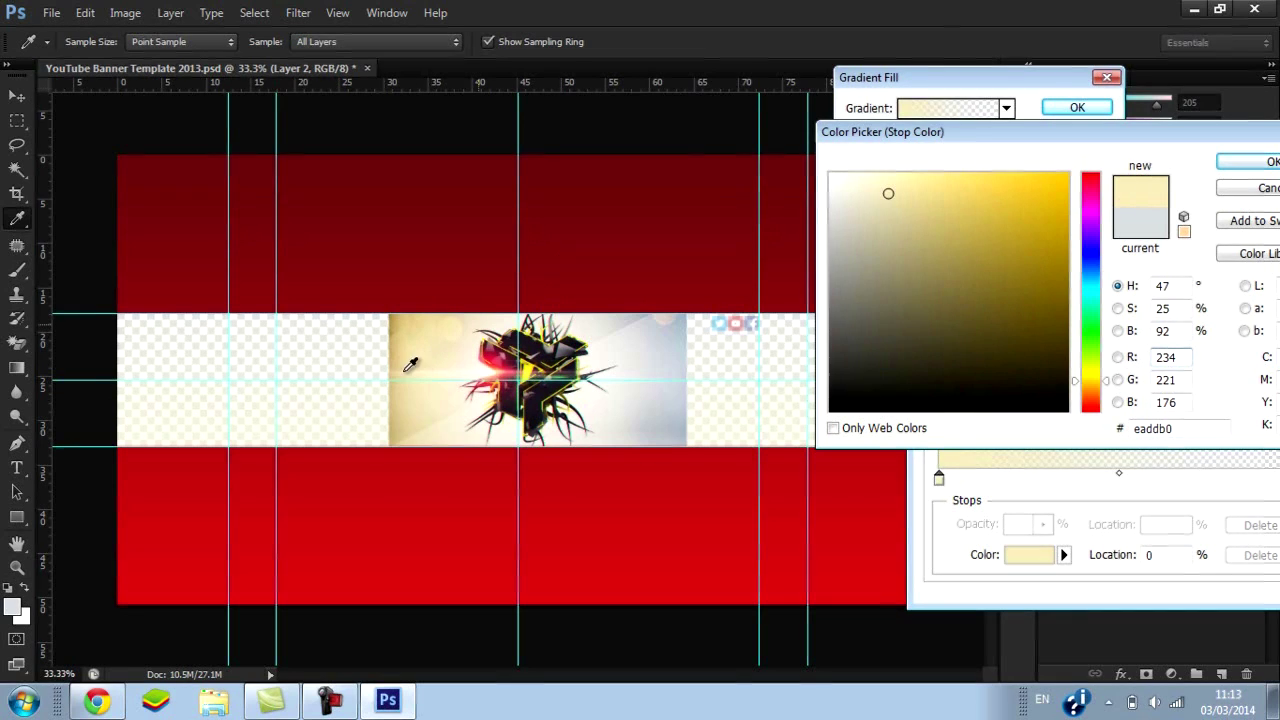
pyautogui.click(1243, 166)
pyautogui.moveTo(1131, 158); pyautogui.dragTo(987, 116)
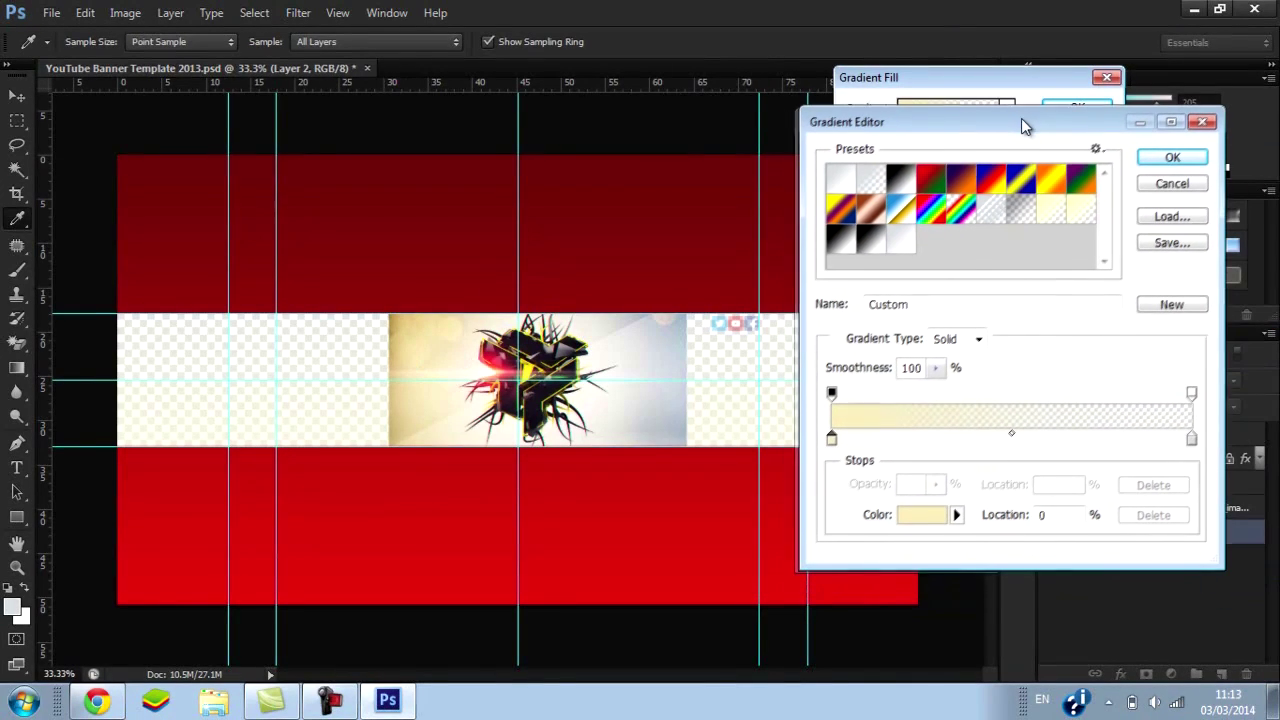
pyautogui.doubleClick(1192, 438)
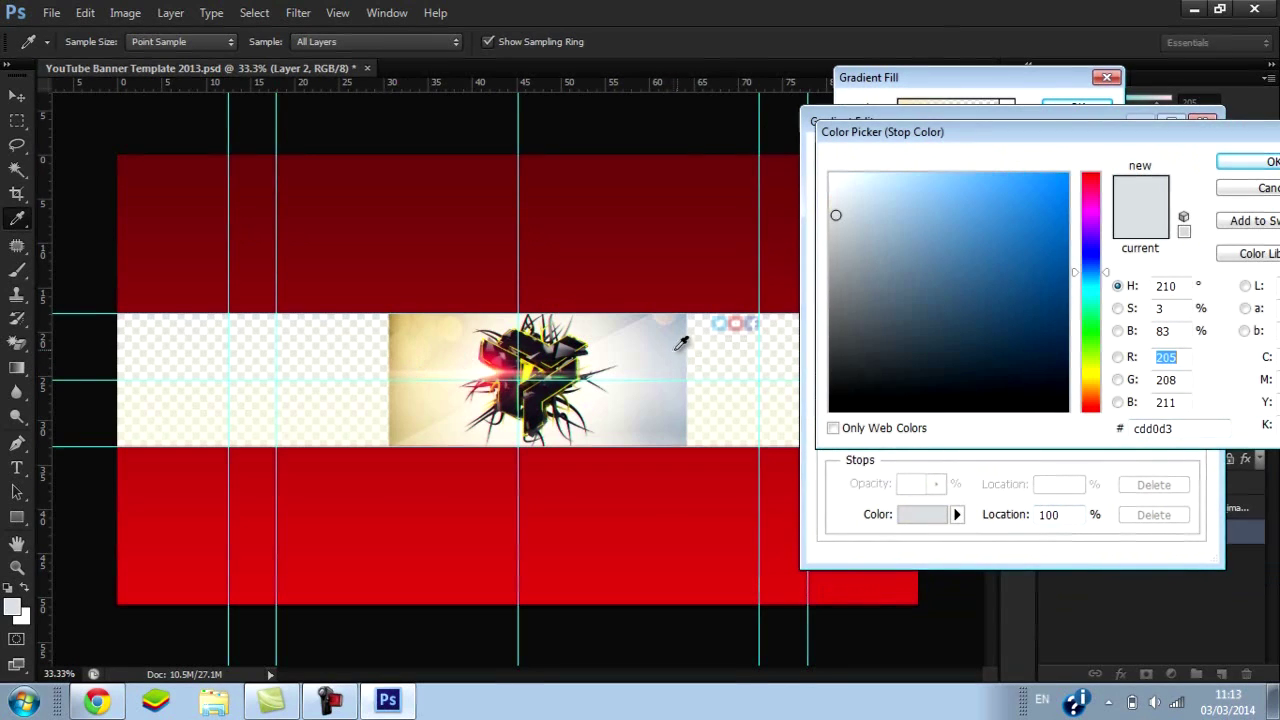
pyautogui.click(679, 348)
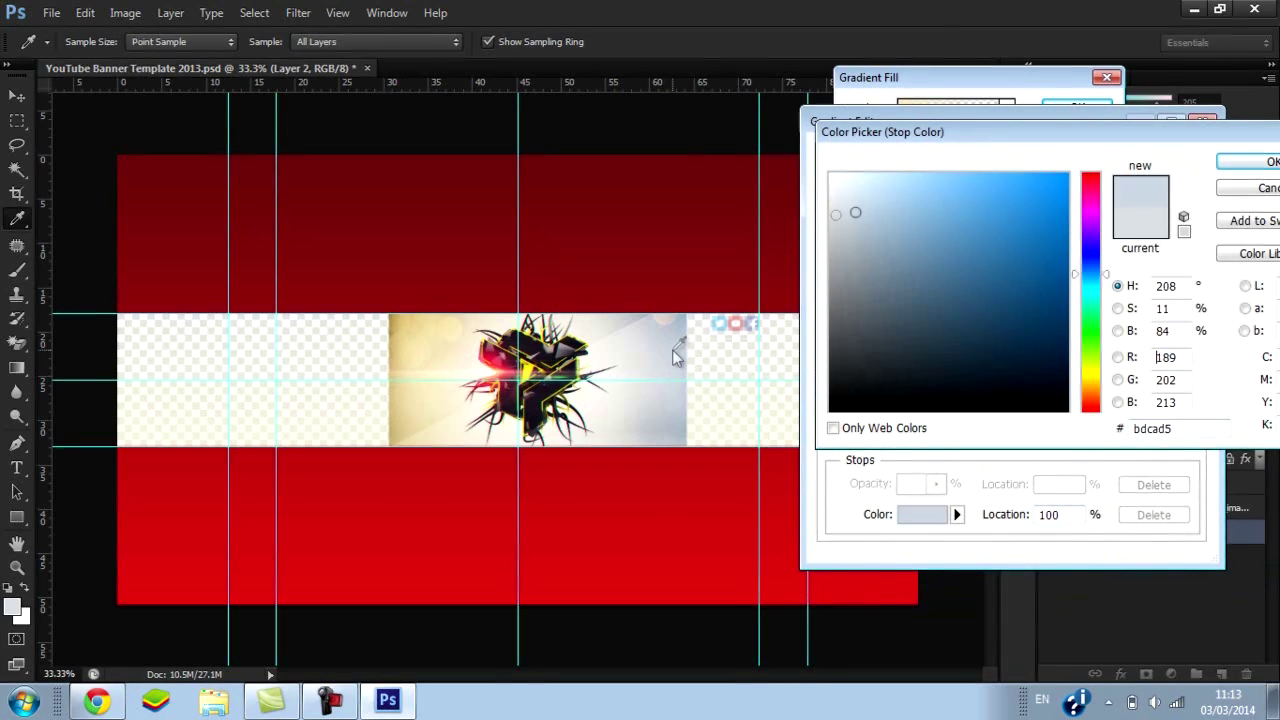
pyautogui.click(1240, 168)
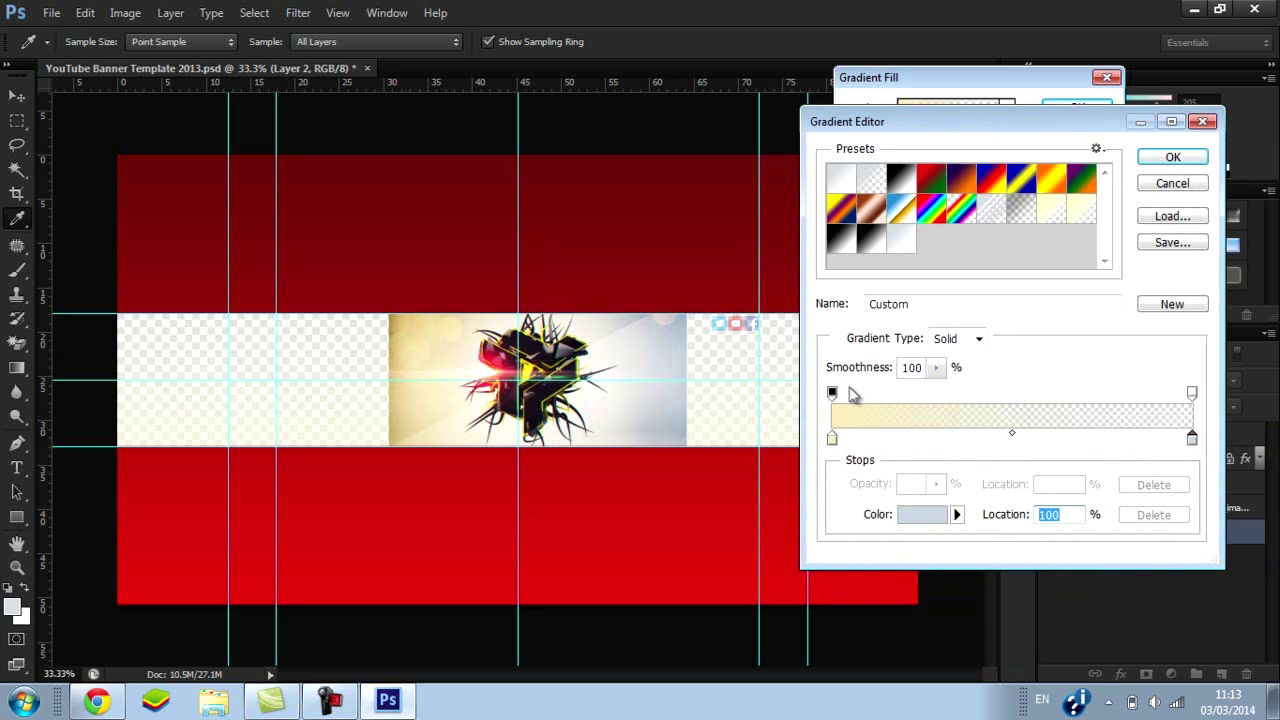
# Reposition the gradient's opacity stops, setting one to 0, and confirm the gradient.
pyautogui.moveTo(832, 393); pyautogui.dragTo(998, 393)
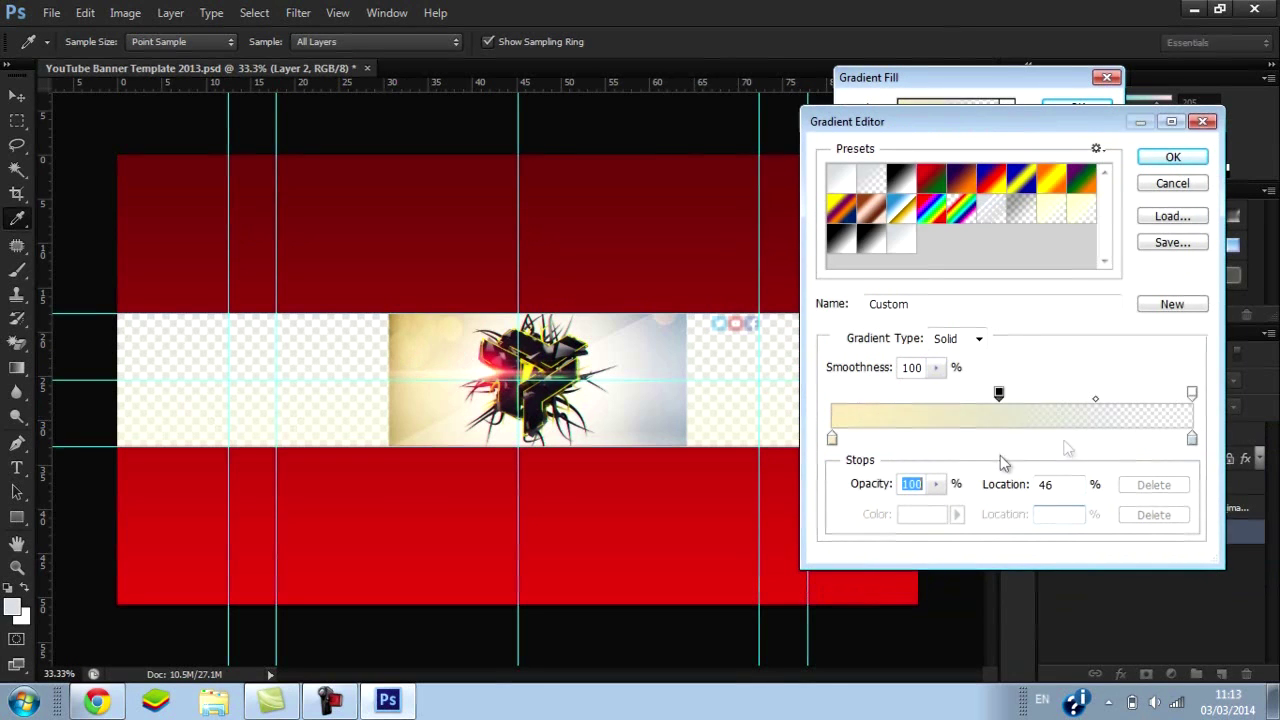
pyautogui.moveTo(1000, 455); pyautogui.dragTo(1228, 452)
pyautogui.write('0')
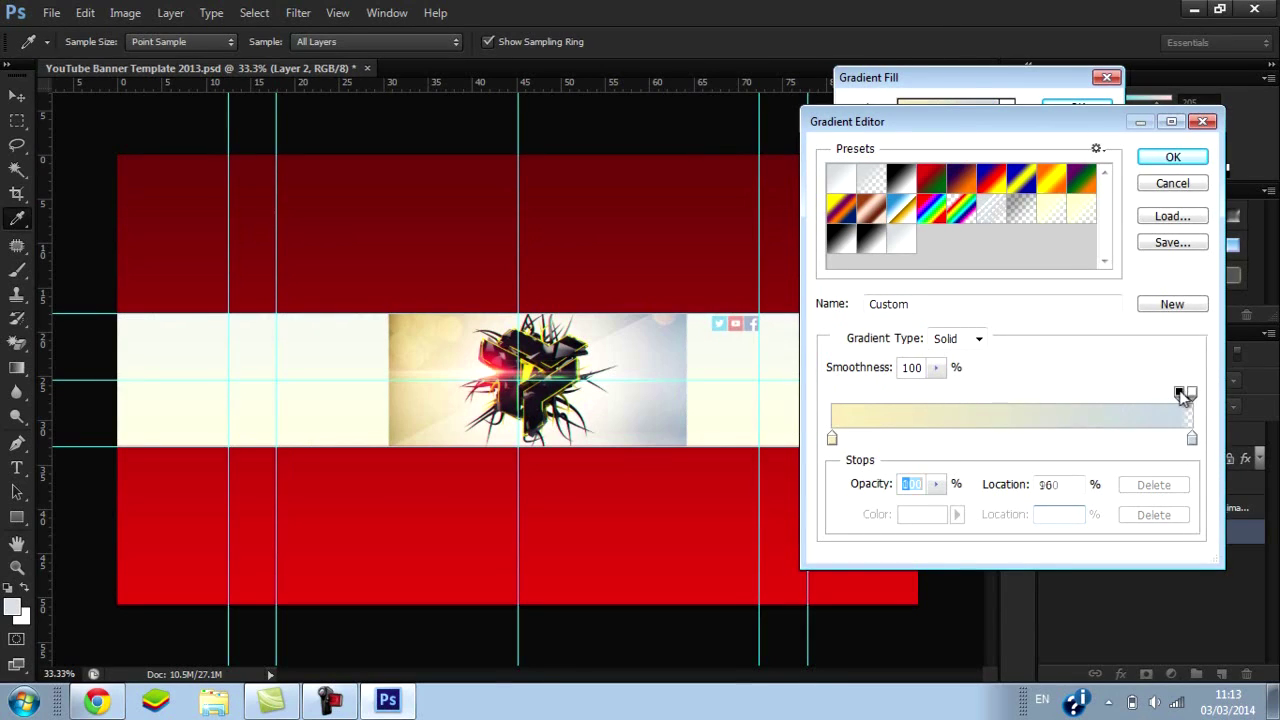
pyautogui.moveTo(1180, 394); pyautogui.dragTo(1190, 400)
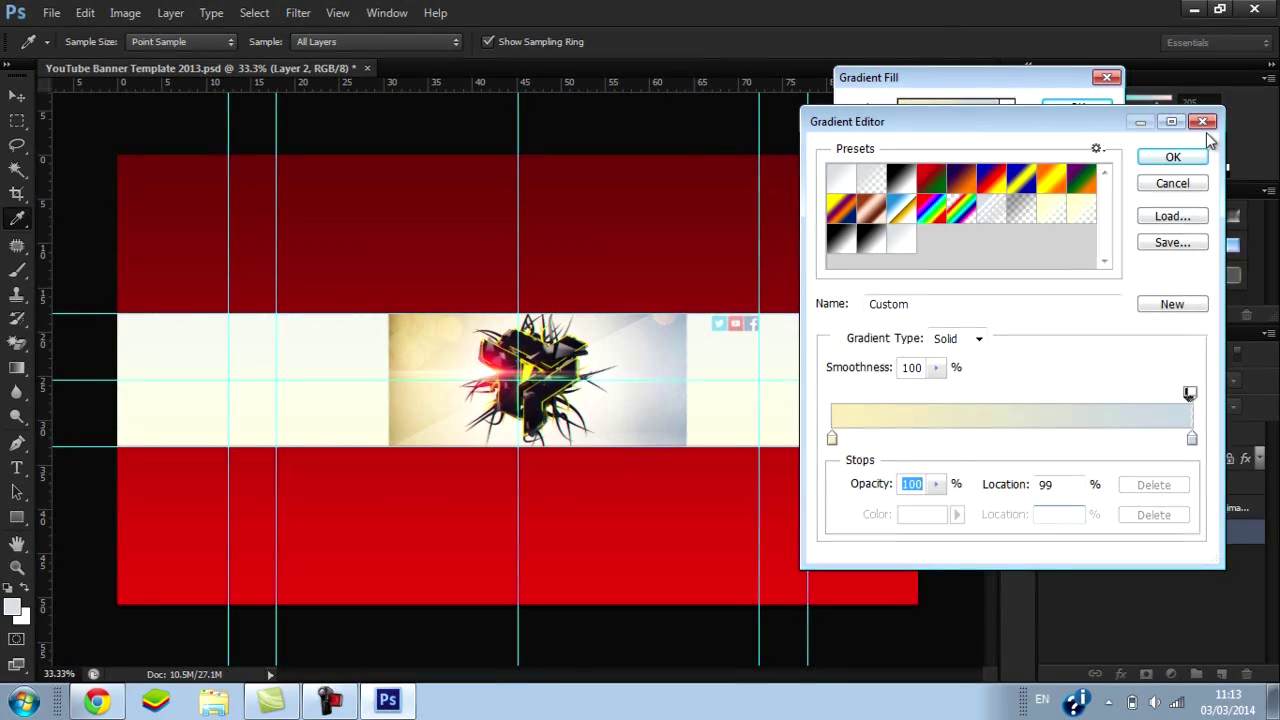
pyautogui.click(1172, 160)
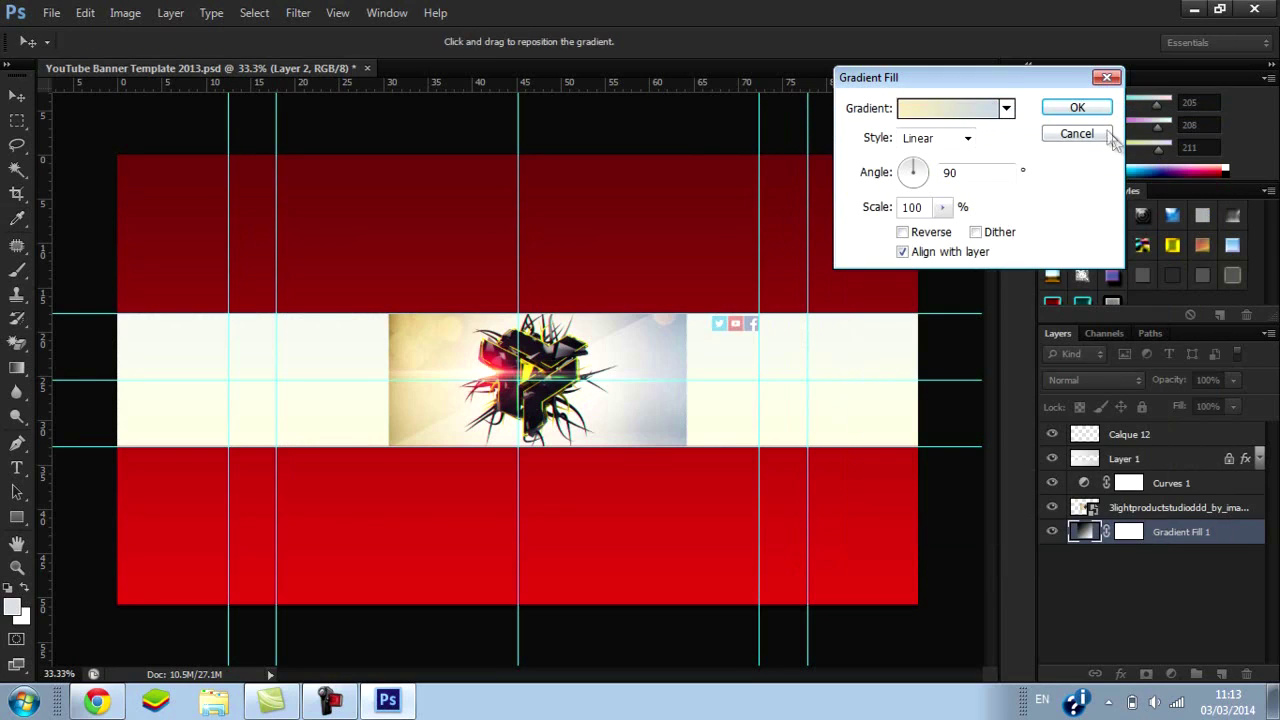
# Apply the cream gradient fill and add a white layer mask to the 3D logo photo layer.
pyautogui.click(1097, 112)
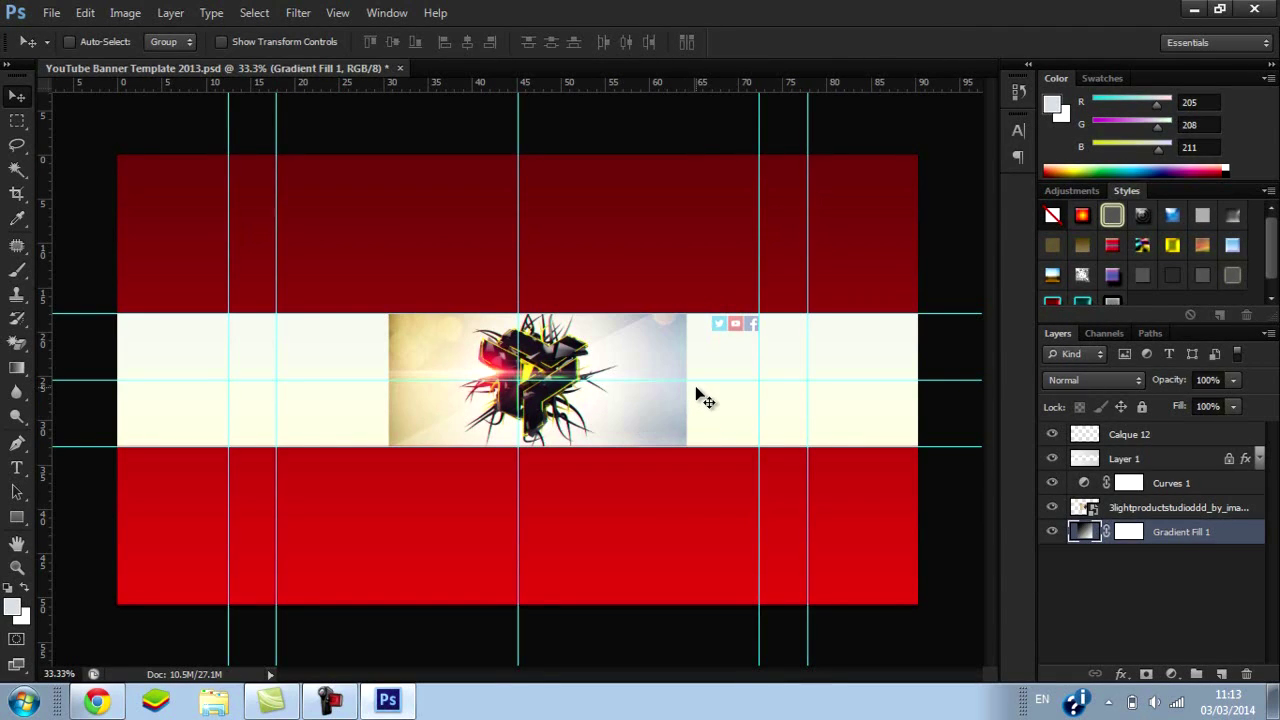
pyautogui.click(1129, 510)
pyautogui.moveTo(634, 374); pyautogui.dragTo(628, 400)
pyautogui.hotkey('ctrl', 'z')
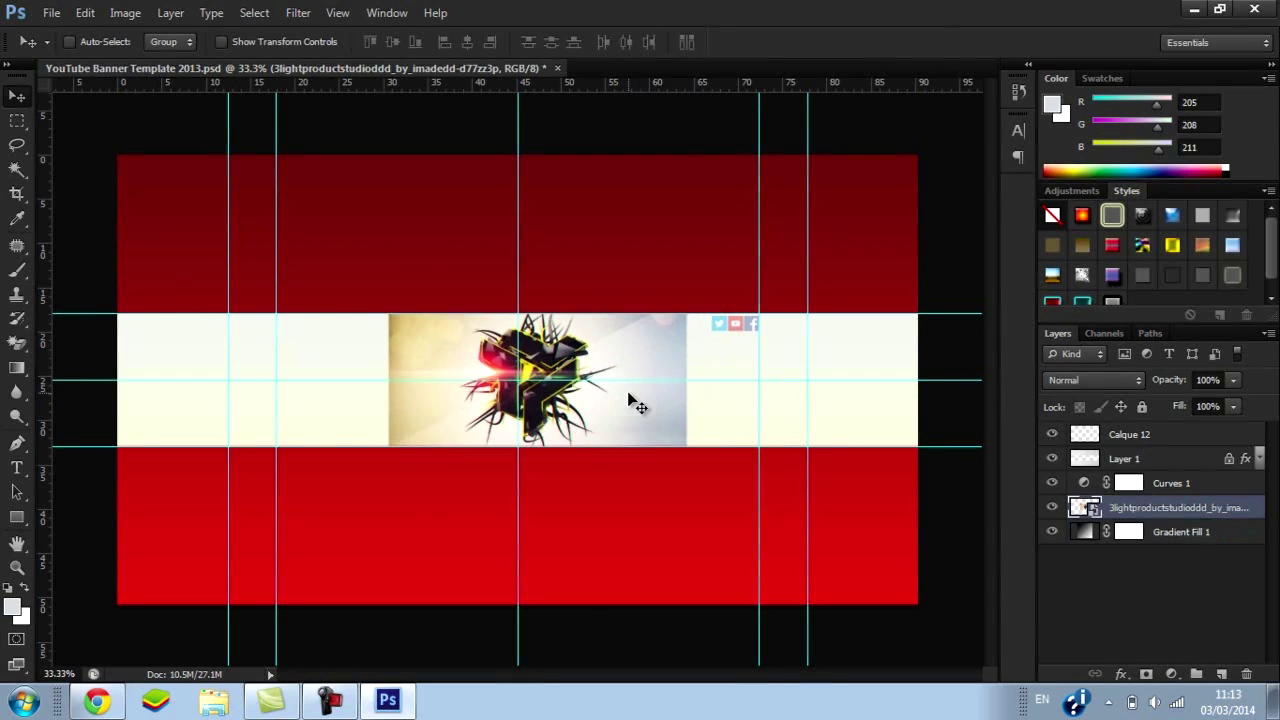
pyautogui.click(1147, 676)
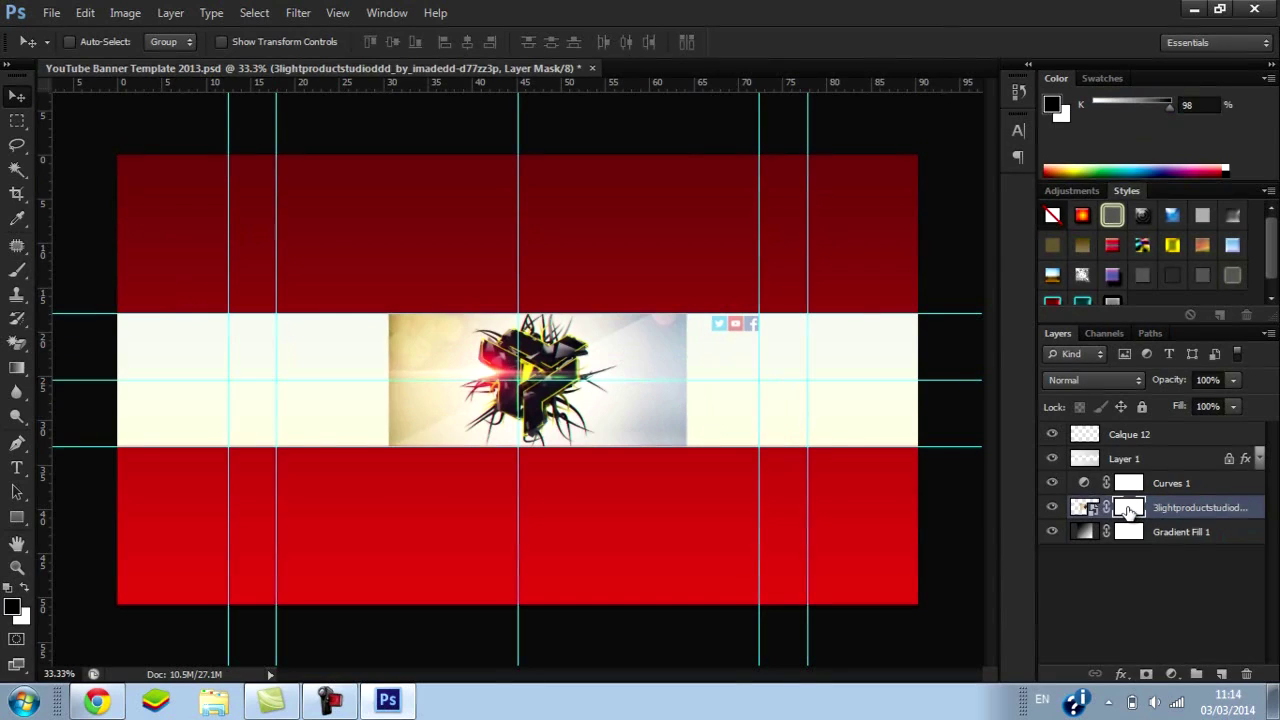
# Select the Brush tool and set its size to 400.
pyautogui.click(16, 270)
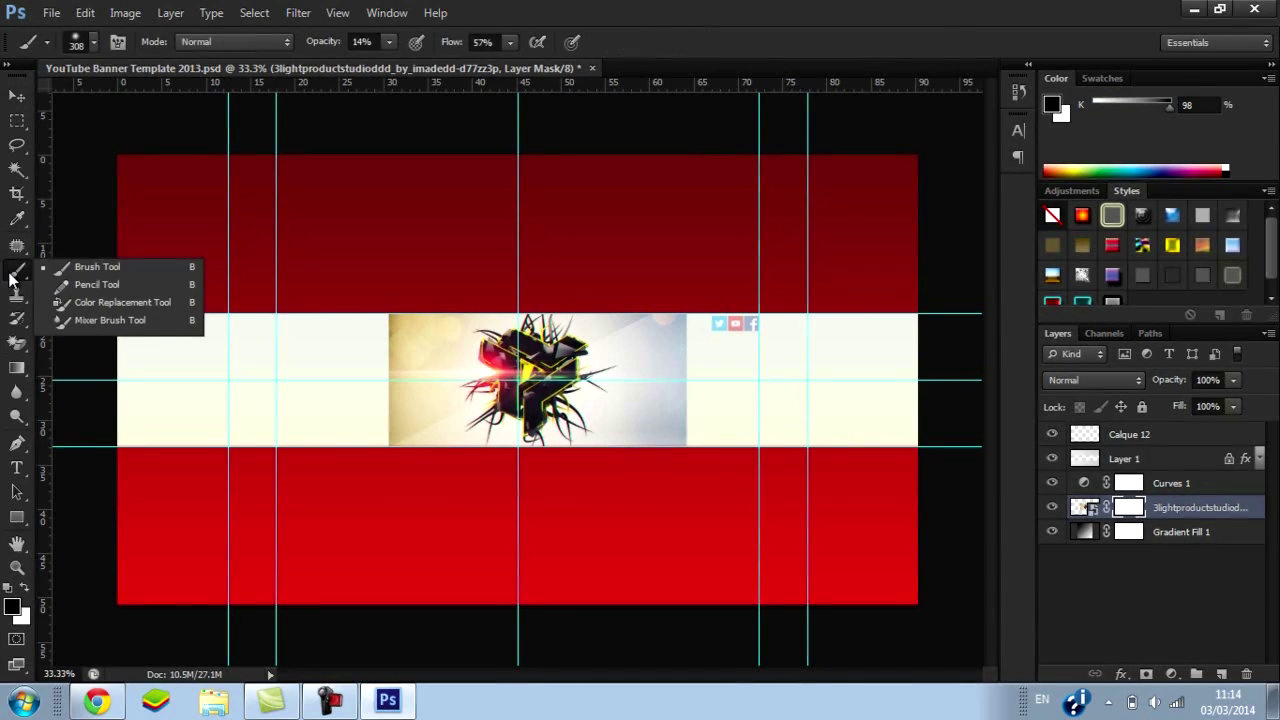
pyautogui.click(62, 271)
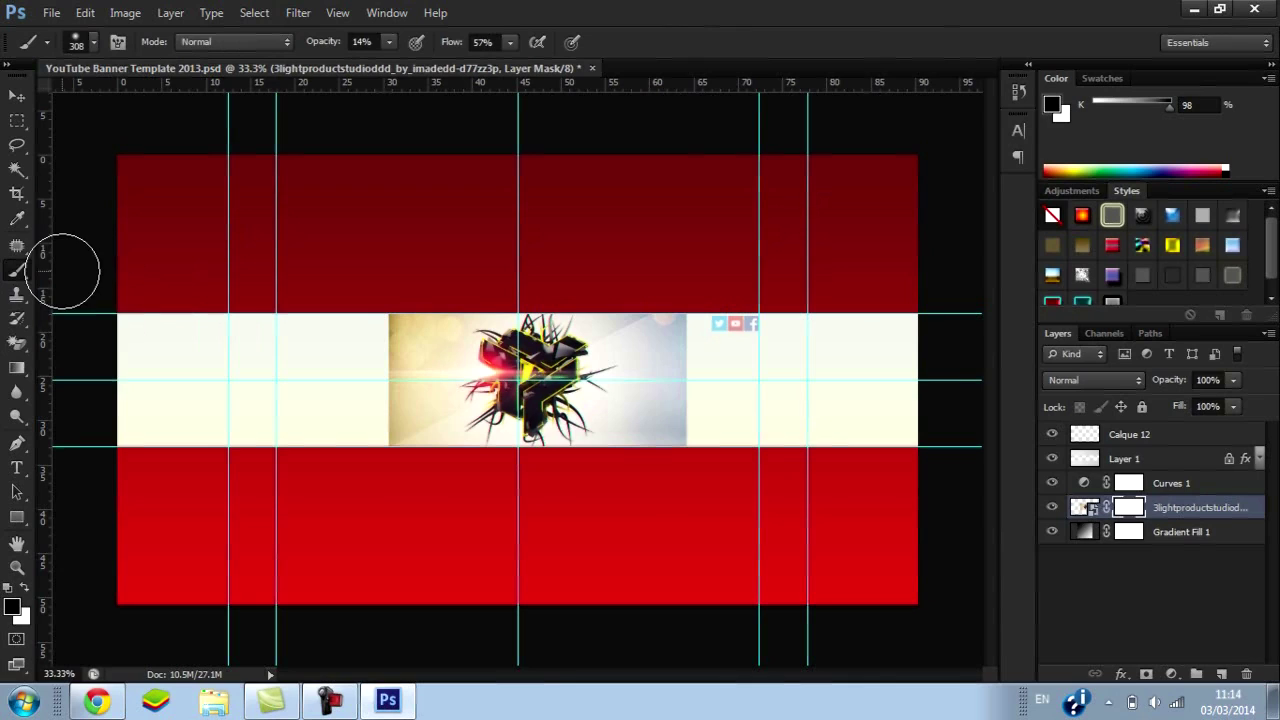
pyautogui.rightClick(203, 220)
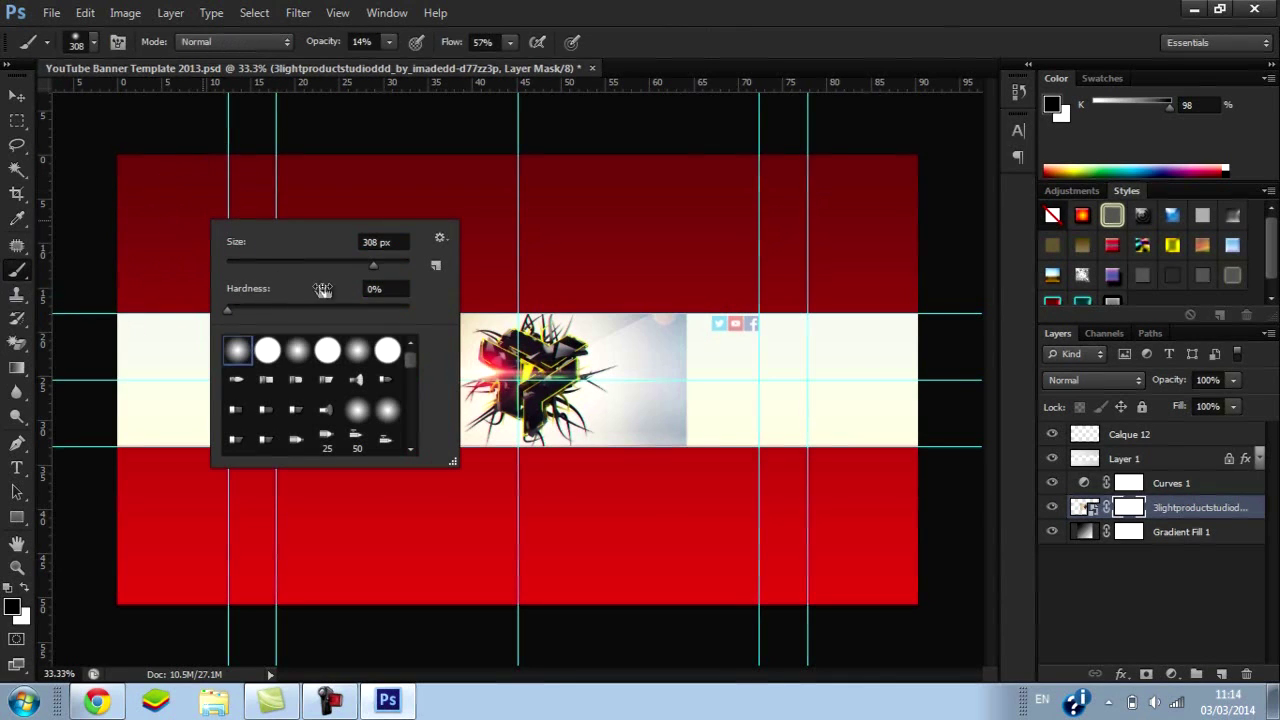
pyautogui.doubleClick(374, 243)
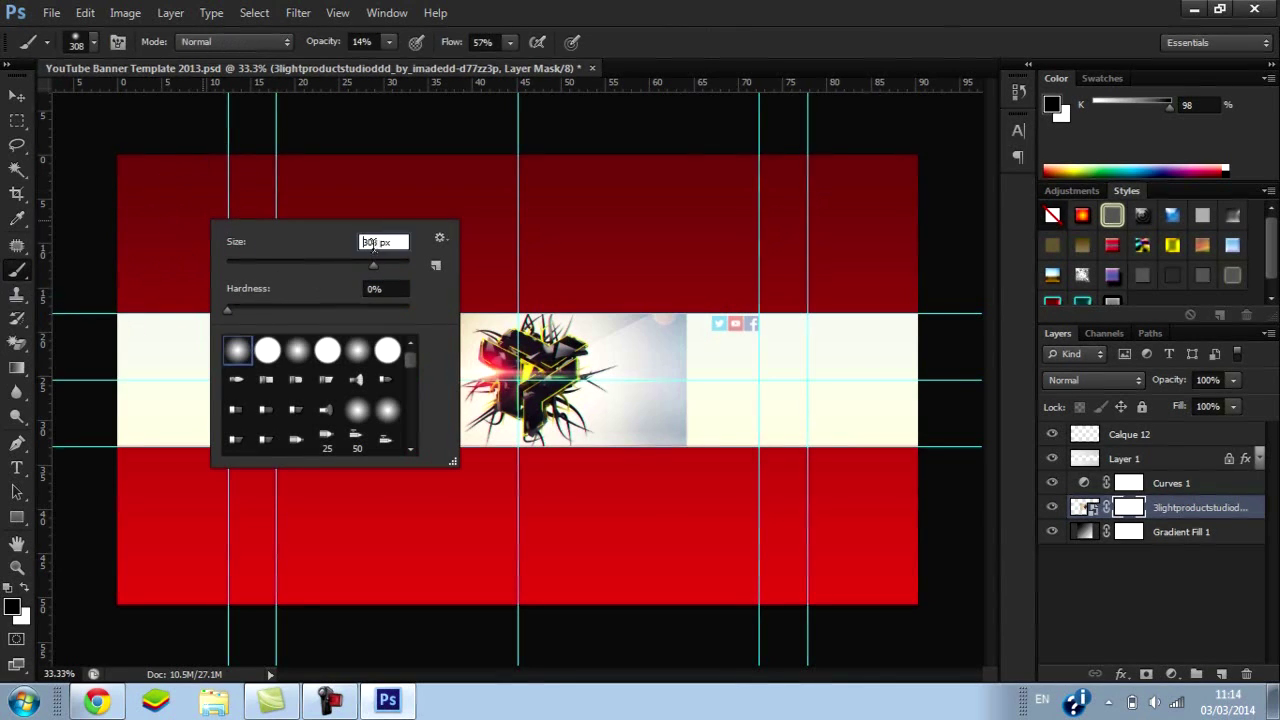
pyautogui.moveTo(381, 243); pyautogui.dragTo(362, 232)
pyautogui.write('400')
pyautogui.click(670, 405)
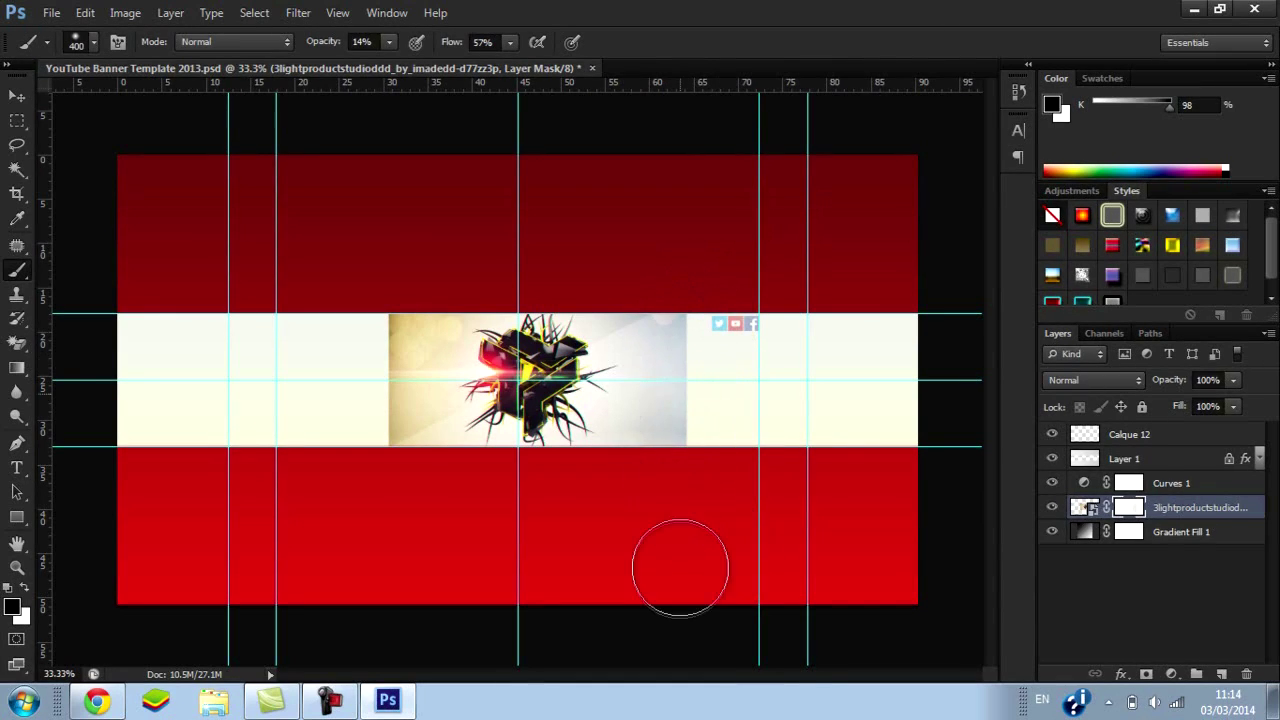
# Paint black on the render's mask along its edges to fade them into the cream band.
pyautogui.moveTo(657, 349)
pyautogui.mouseDown()
pyautogui.moveTo(677, 315)
pyautogui.moveTo(685, 431)
pyautogui.moveTo(686, 343)
pyautogui.mouseUp()
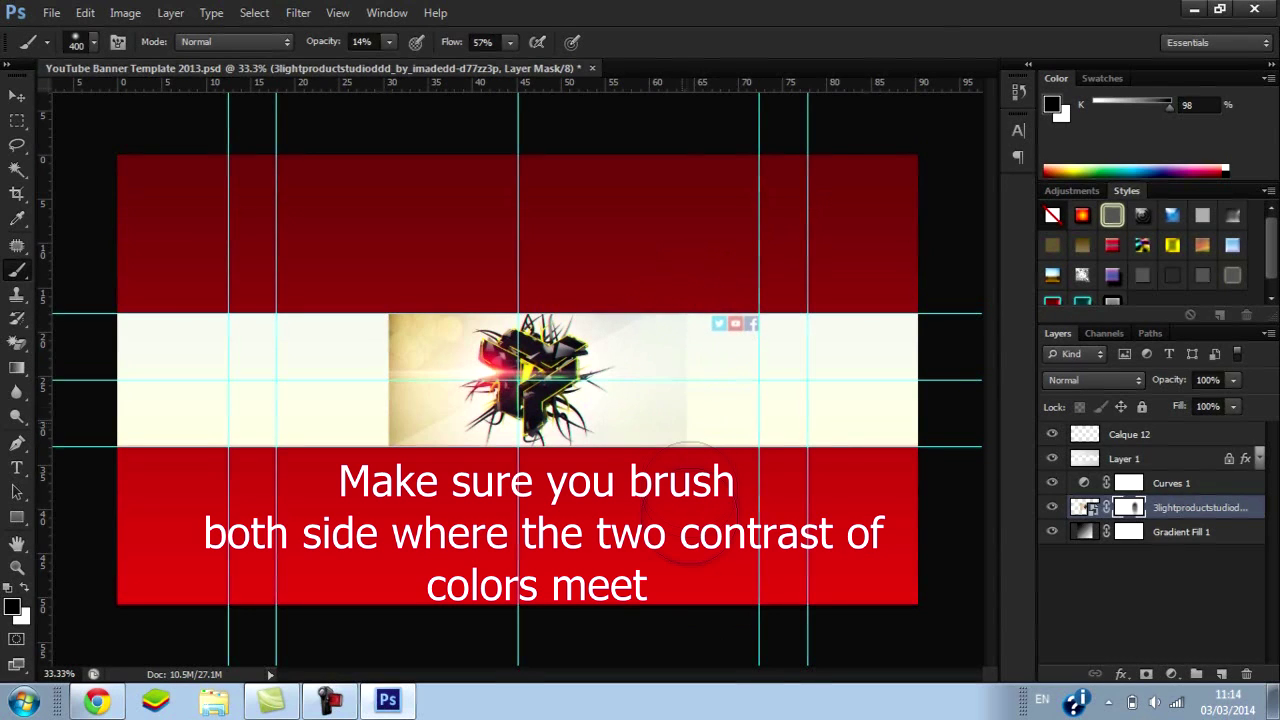
pyautogui.moveTo(689, 494); pyautogui.dragTo(686, 357)
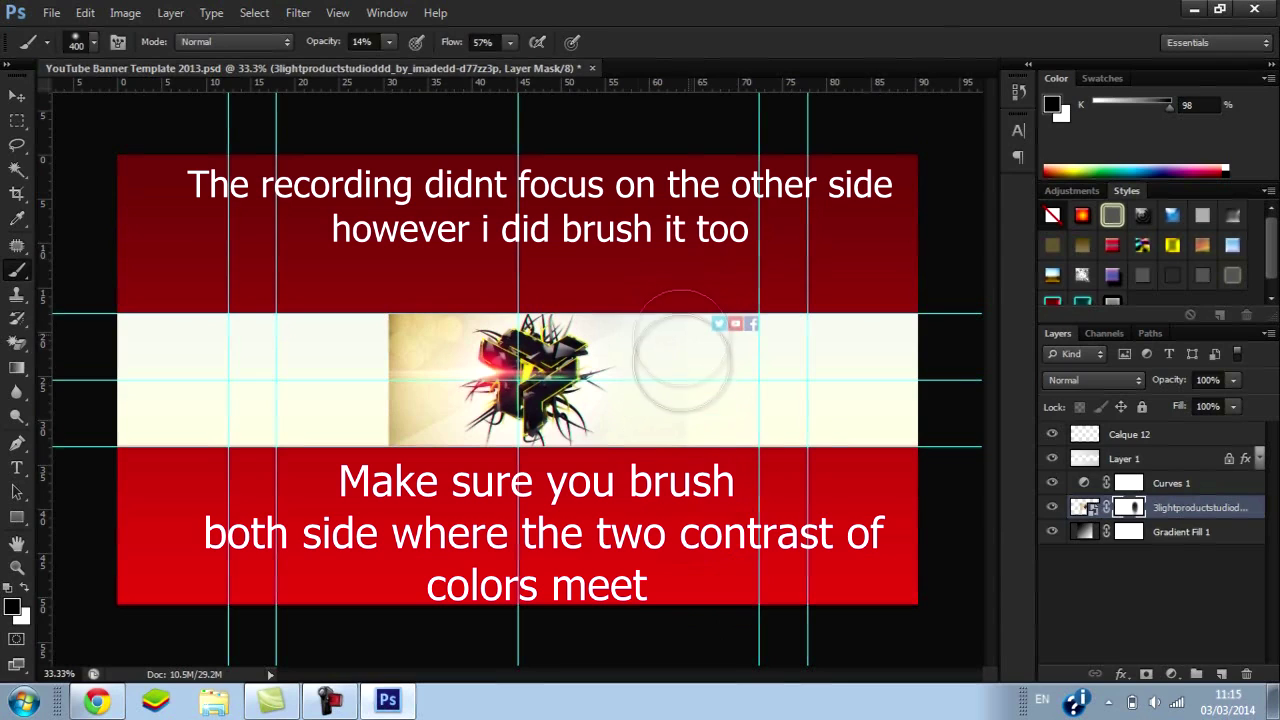
pyautogui.moveTo(681, 359)
pyautogui.mouseDown()
pyautogui.moveTo(676, 335)
pyautogui.moveTo(677, 361)
pyautogui.mouseUp()
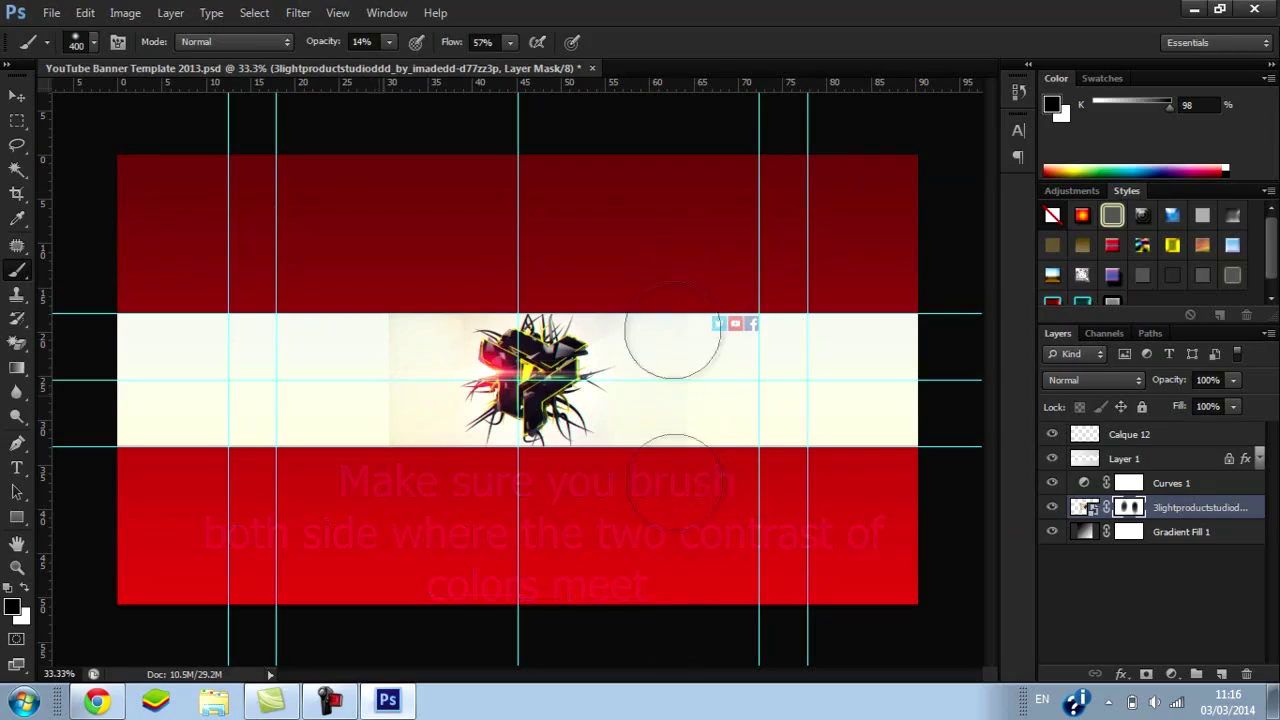
pyautogui.hotkey('ctrl', '+')
pyautogui.hotkey('ctrl', '+')
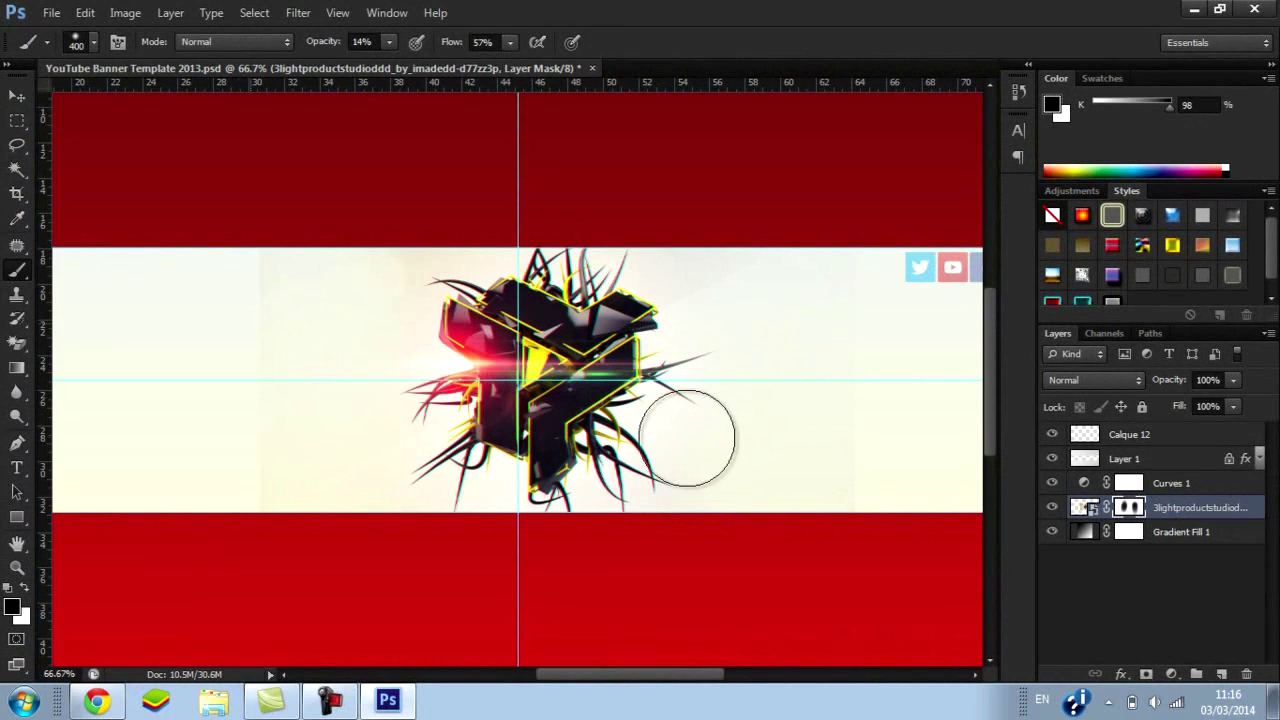
# Zoom out to the whole banner, switch to the Move tool, and bring up the reference channel in Chrome.
pyautogui.hotkey('ctrl', '-')
pyautogui.hotkey('ctrl', '-')
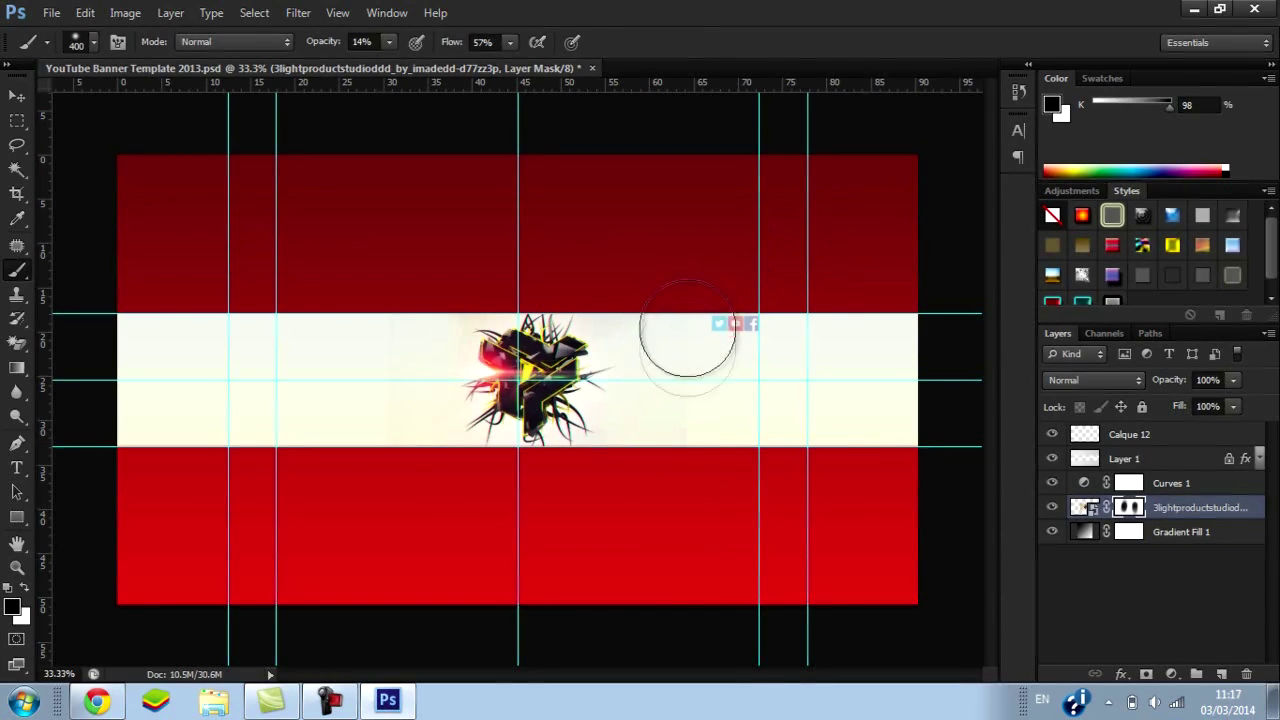
pyautogui.press('v')
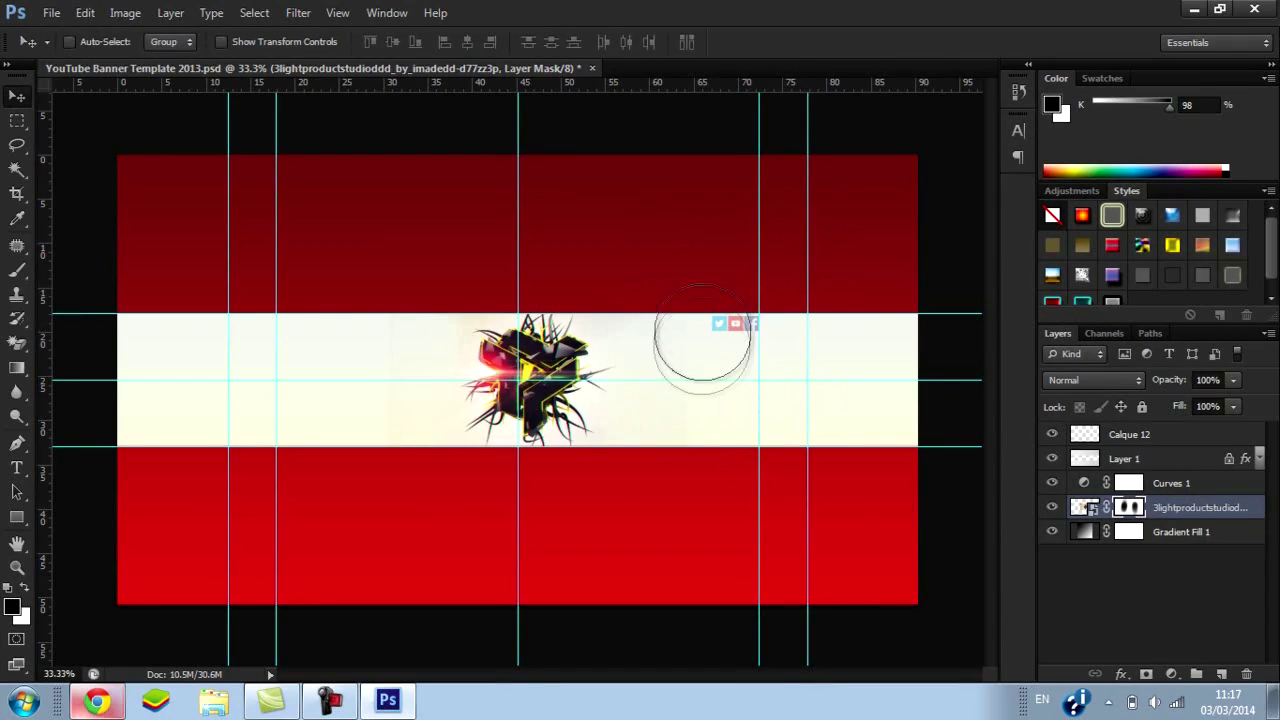
pyautogui.hotkey('alt', 'Tab')
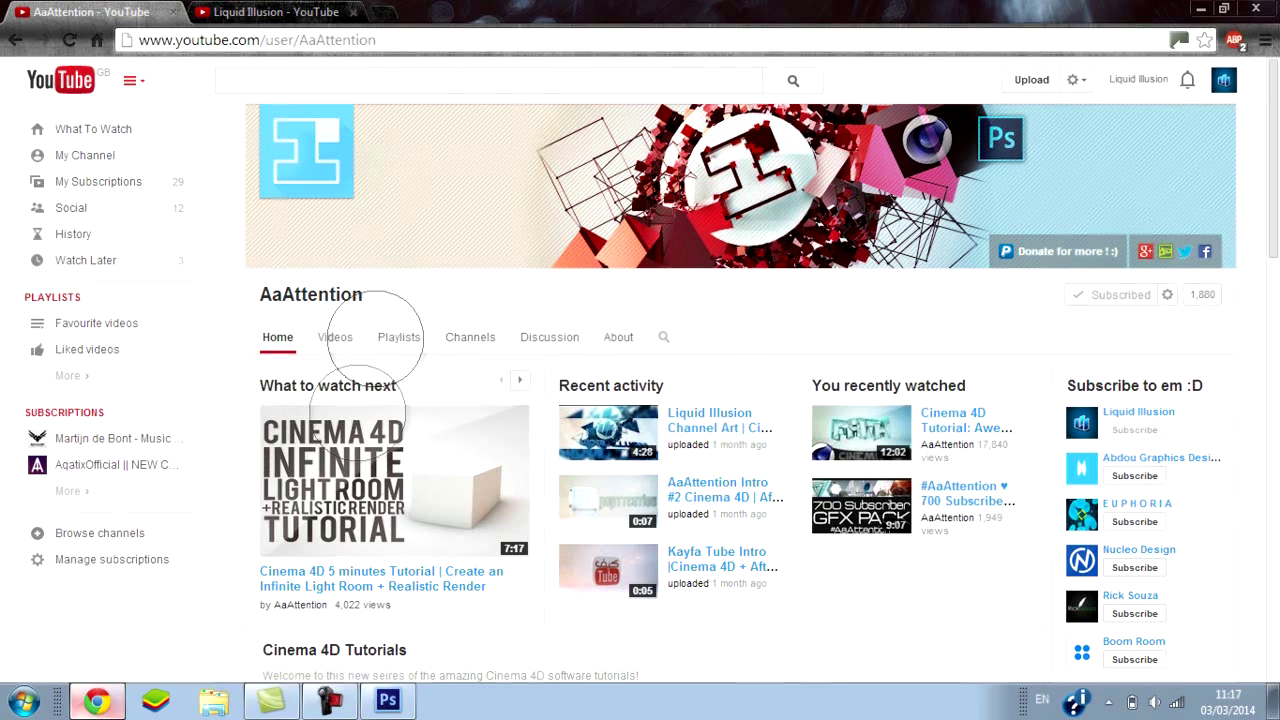
# Return briefly to Photoshop, then clear all windows to show the desktop.
pyautogui.hotkey('alt', 'Tab')
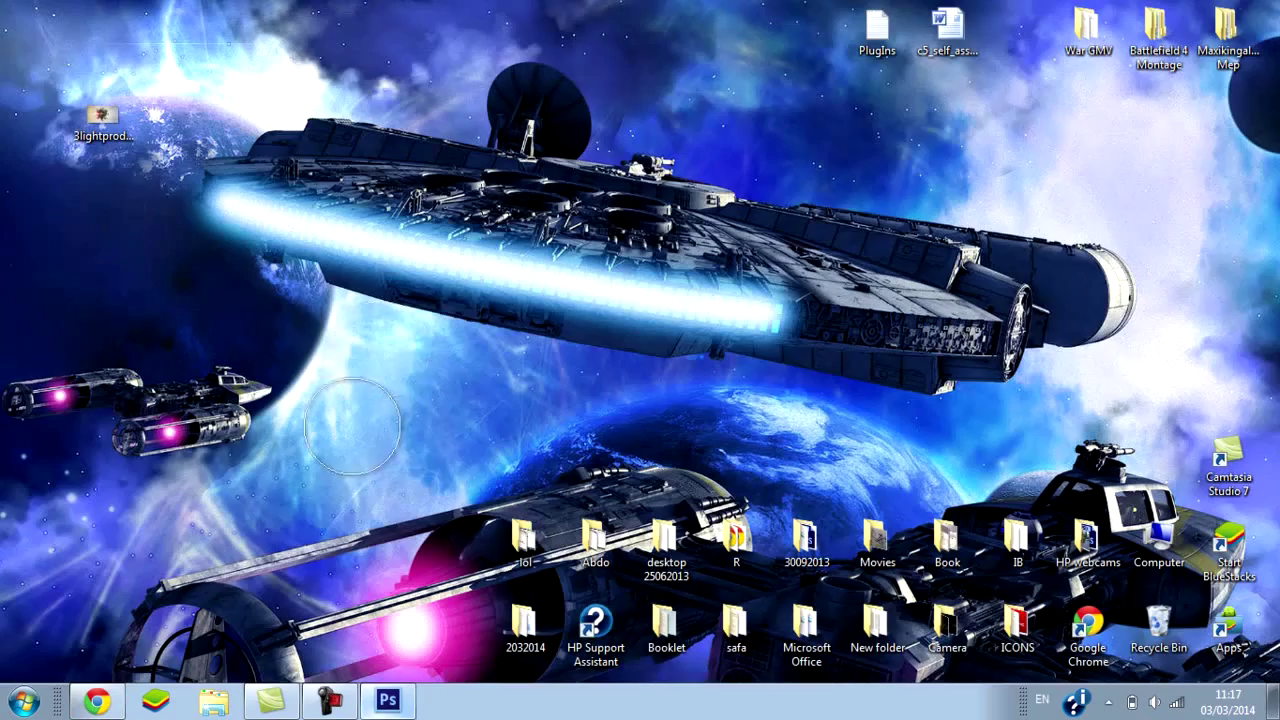
pyautogui.press('super+d')
# Browse to Abdo > Photoshop & C4D > Aaatention Pack > Dust And Particles.
pyautogui.doubleClick(596, 540)
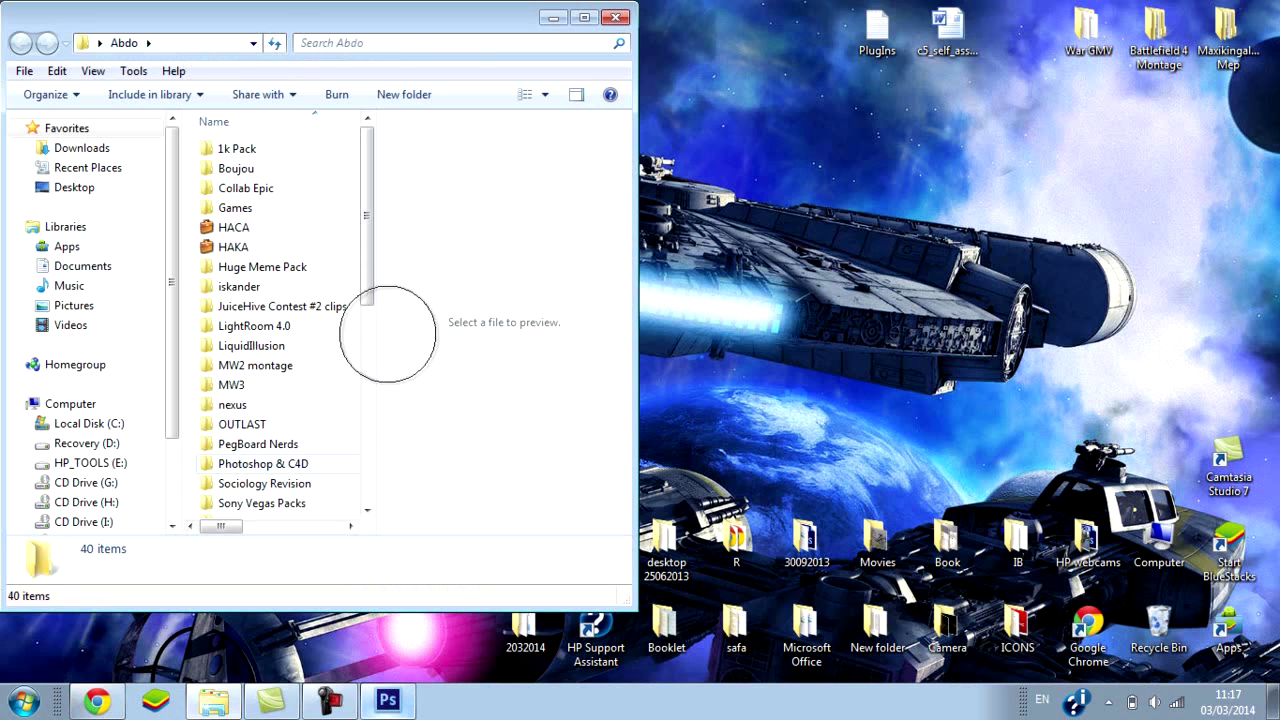
pyautogui.doubleClick(263, 463)
pyautogui.press('Down')
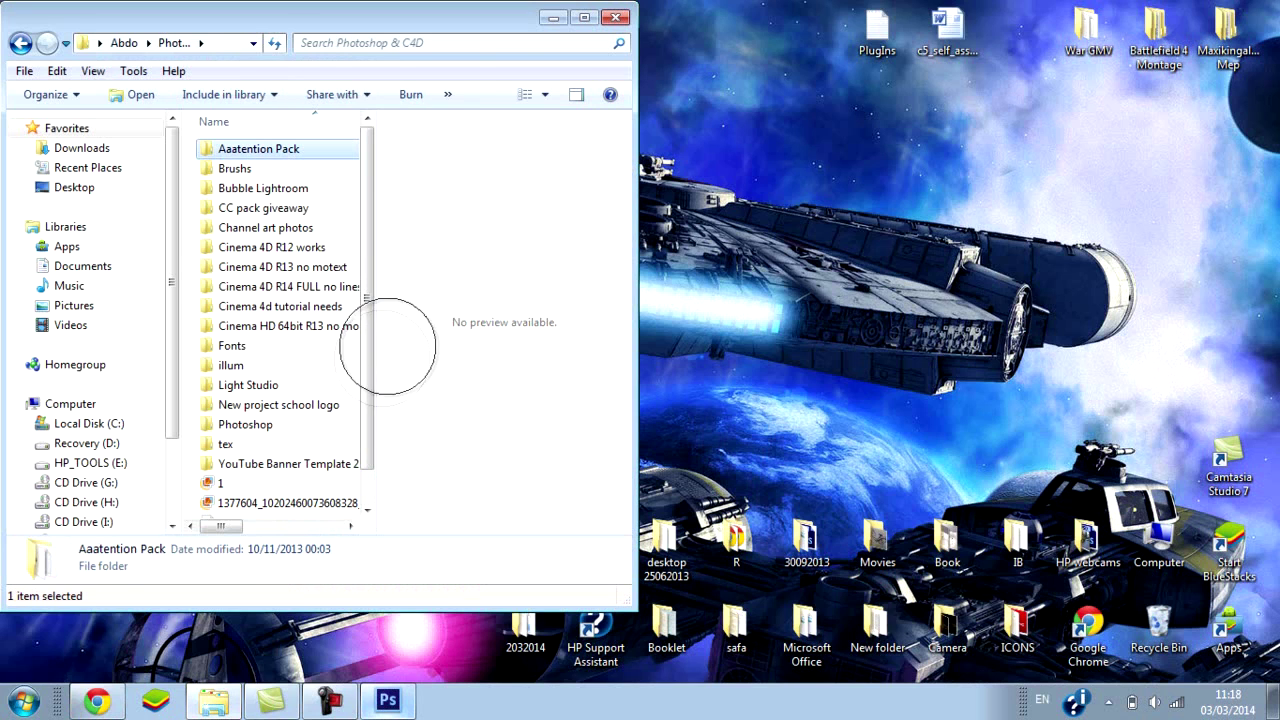
pyautogui.press('Return')
pyautogui.press('Down')
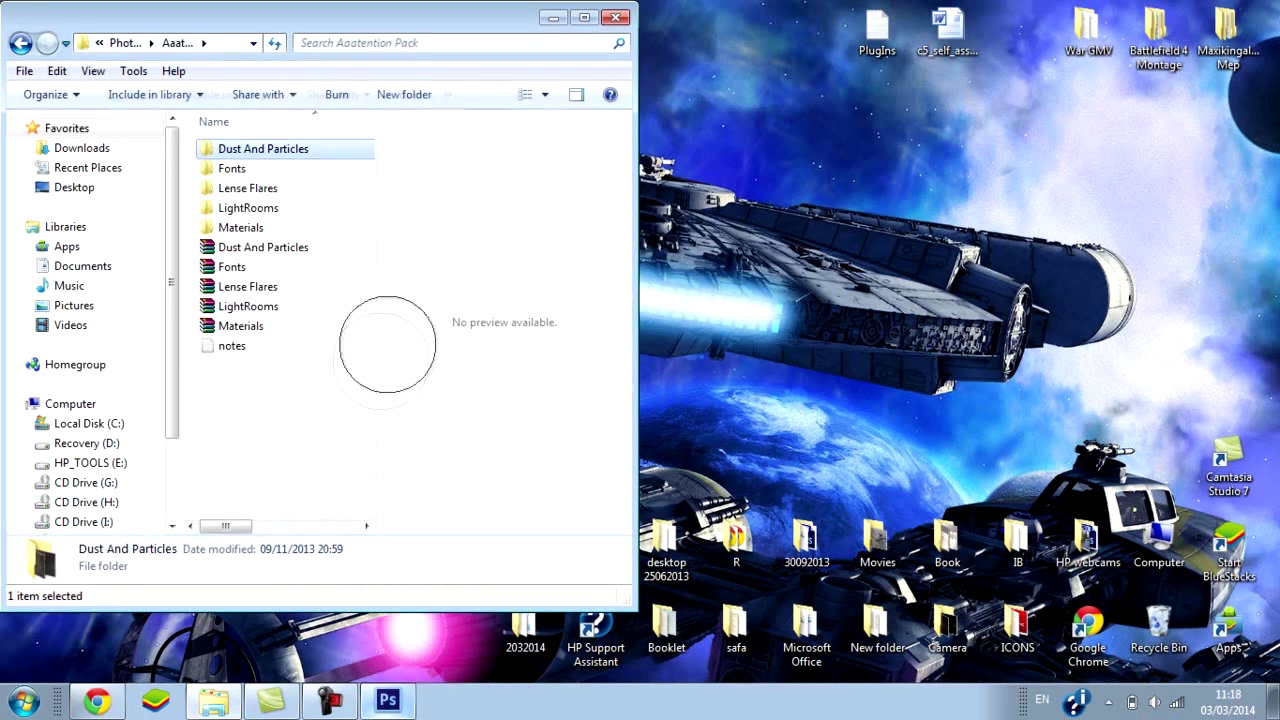
pyautogui.press('Return')
# Preview the particle images, select particles (11), and return to the banner in Photoshop.
pyautogui.press('Down')
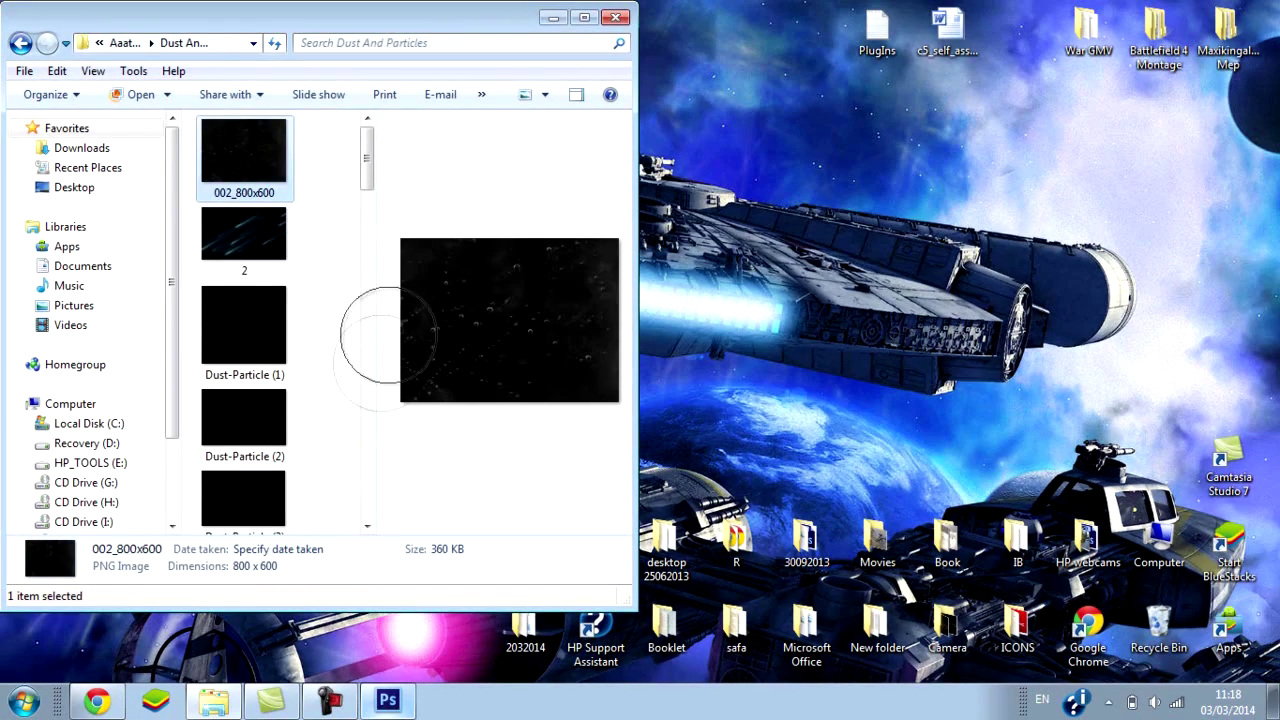
pyautogui.scroll(-10, 386, 336)
pyautogui.click(244, 270)
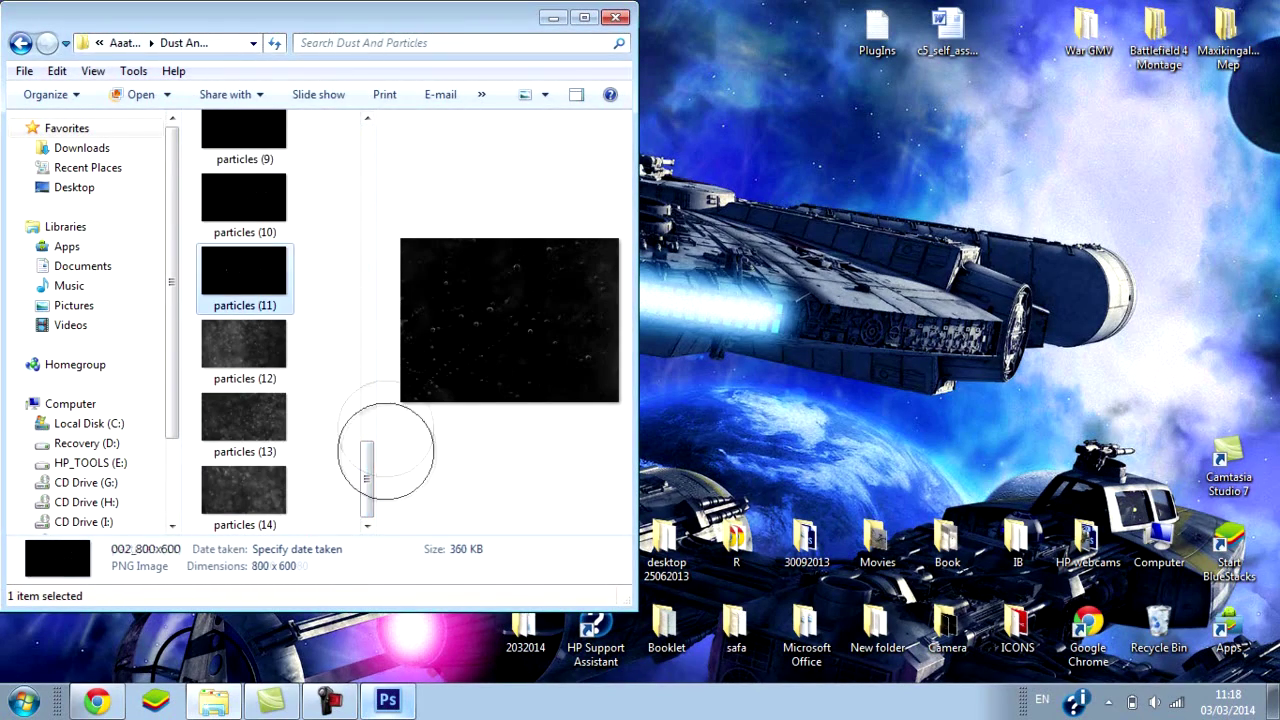
pyautogui.press('Up')
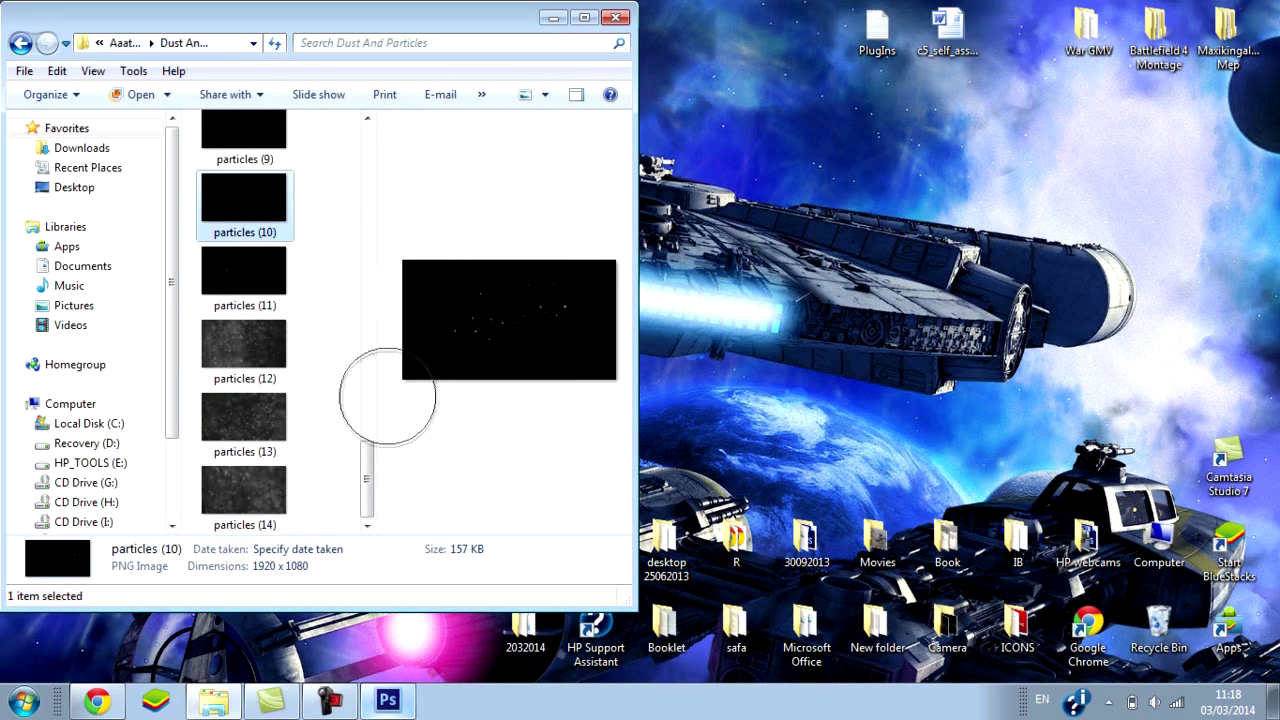
pyautogui.press('Up')
pyautogui.press('Down')
pyautogui.press('Down')
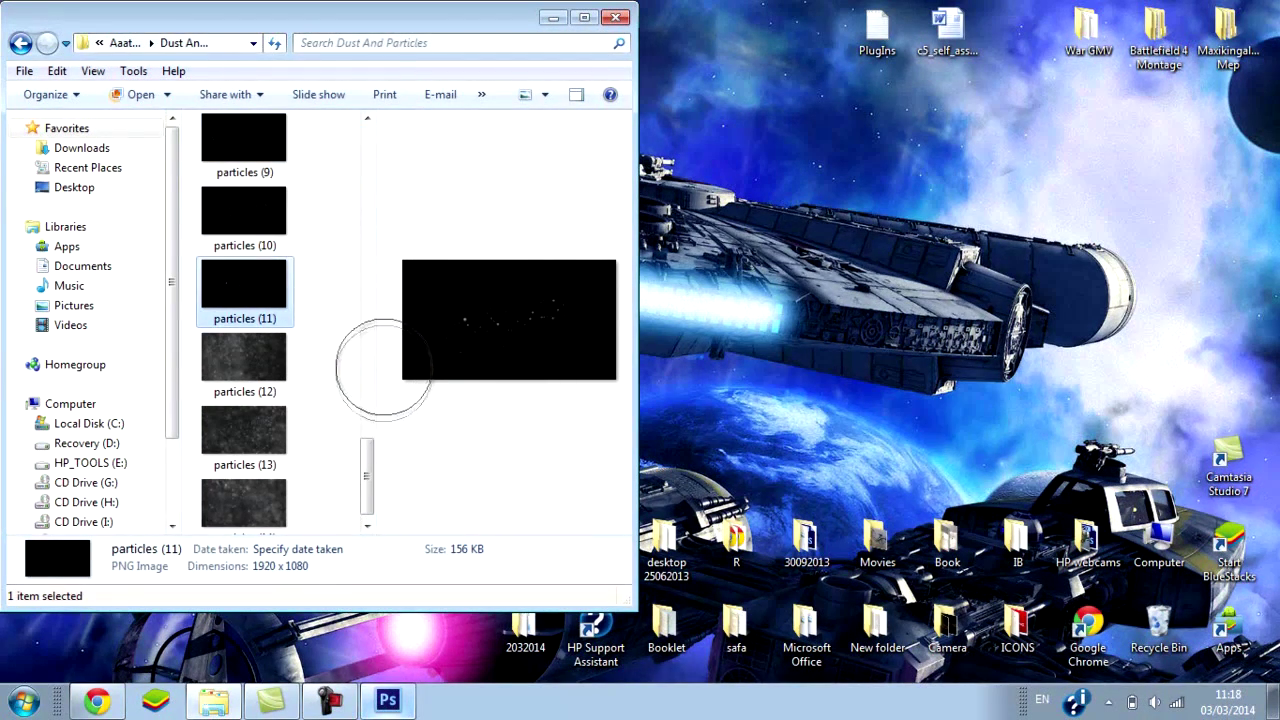
pyautogui.hotkey('alt', 'Tab')
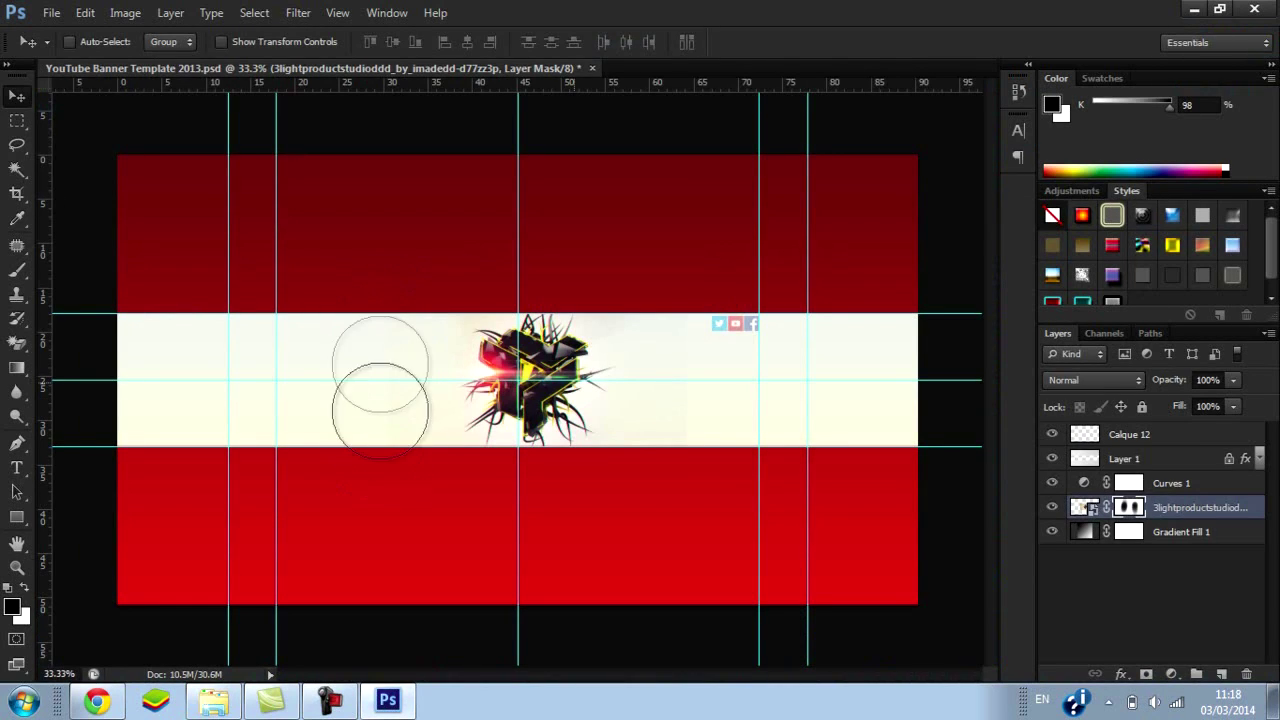
# Drop particles (11) onto the banner and stretch it to 133.33% width across the cream band.
pyautogui.moveTo(380, 390); pyautogui.dragTo(380, 390)
pyautogui.moveTo(817, 380); pyautogui.dragTo(917, 380)
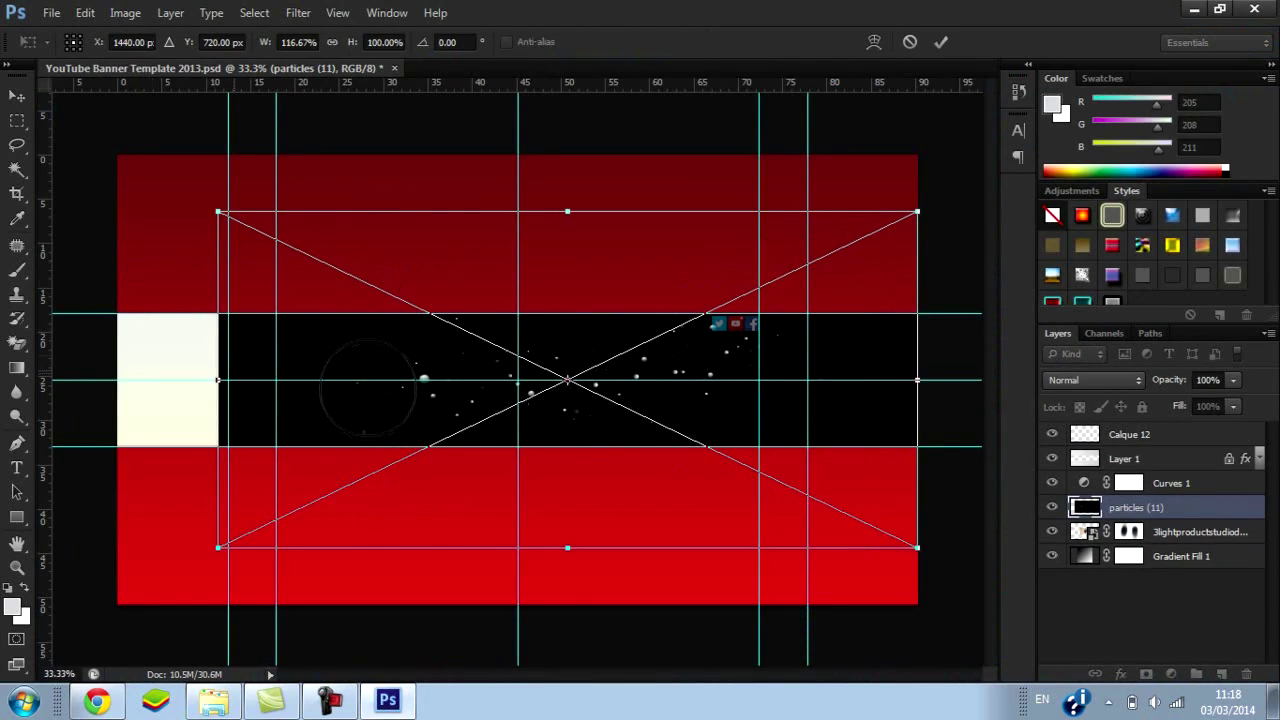
pyautogui.moveTo(218, 380); pyautogui.dragTo(117, 380)
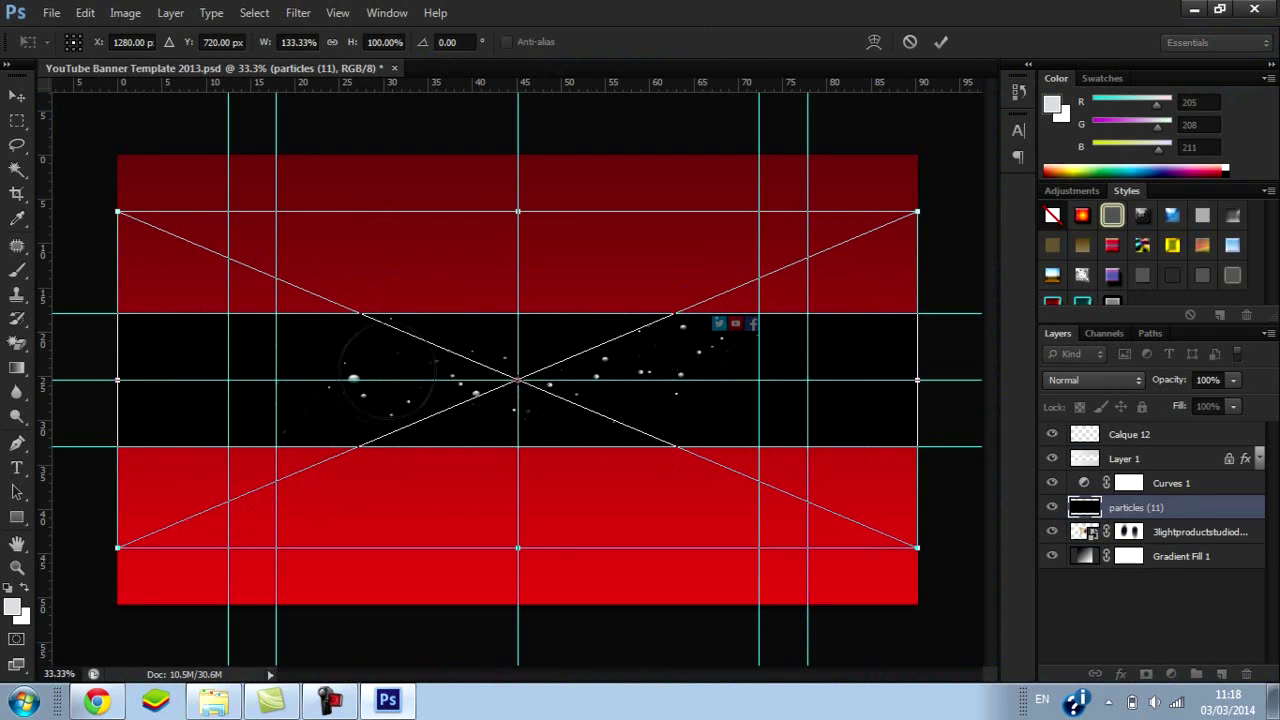
pyautogui.click(1094, 380)
pyautogui.press('Escape')
pyautogui.press('Return')
# Set the particles (11) layer to Screen blending so only the bright dust shows.
pyautogui.click(1094, 380)
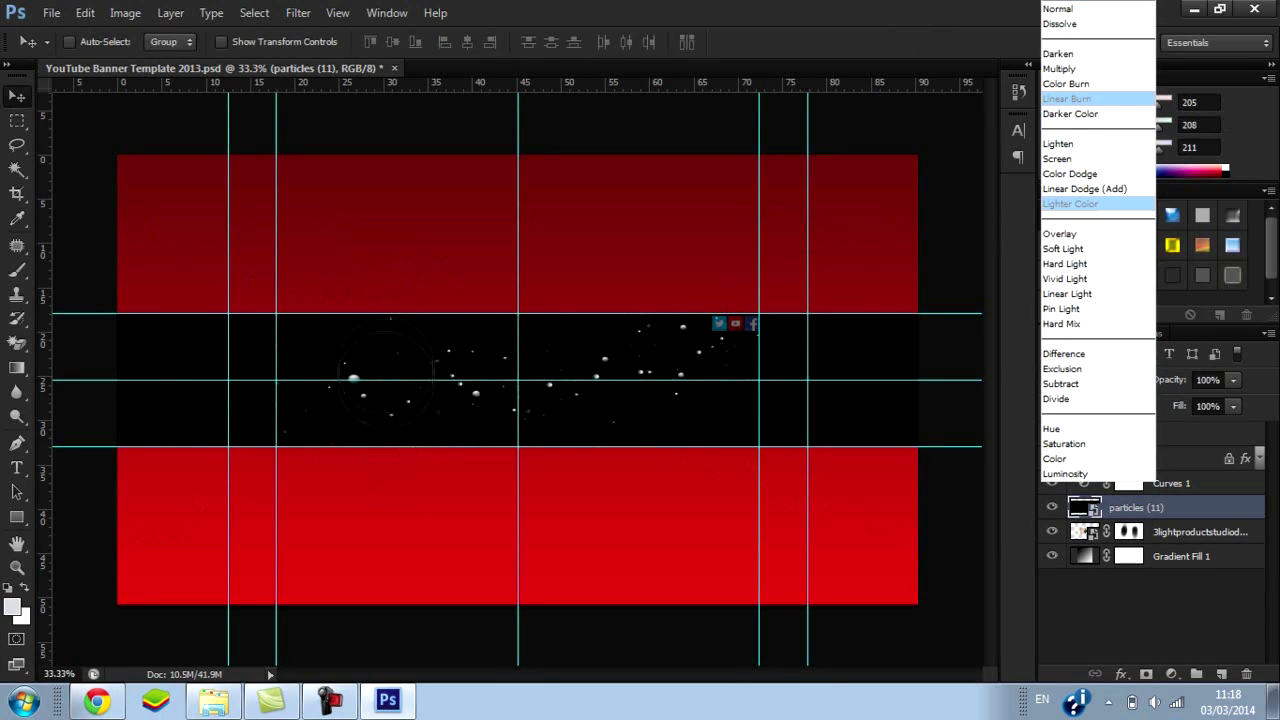
pyautogui.click(1065, 158)
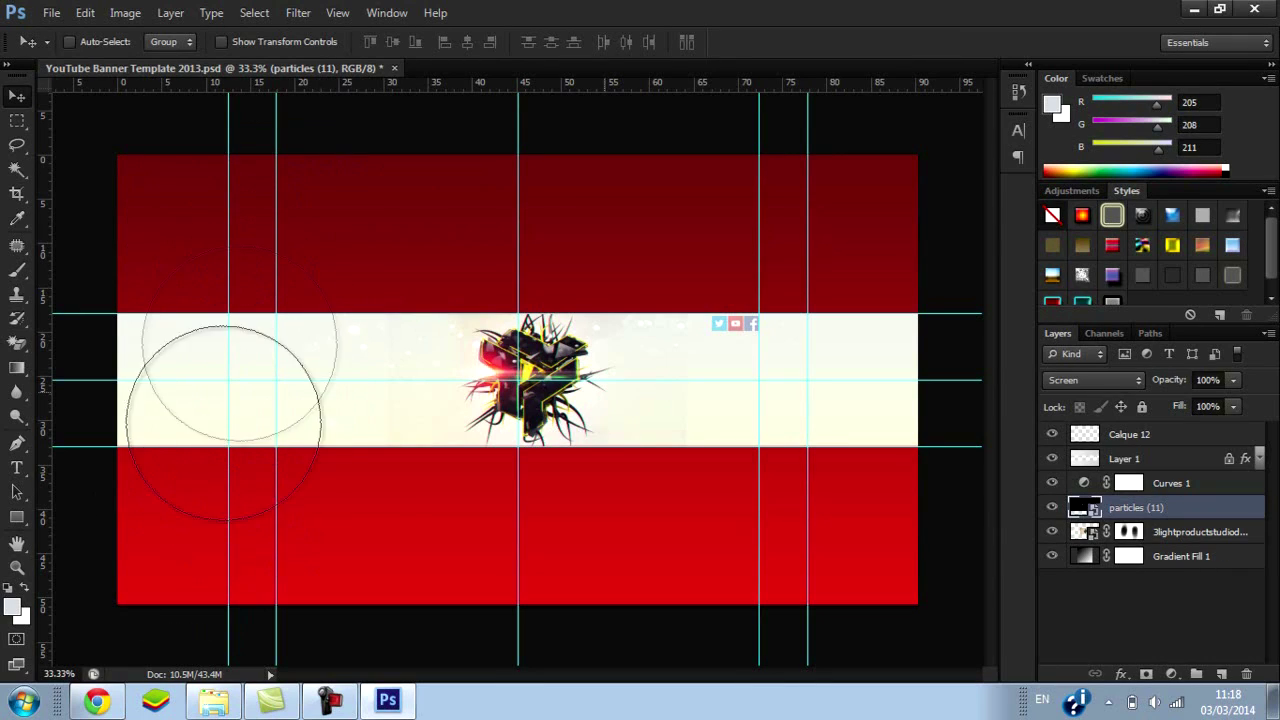
pyautogui.hotkey('ctrl', '+')
pyautogui.hotkey('ctrl', '-')
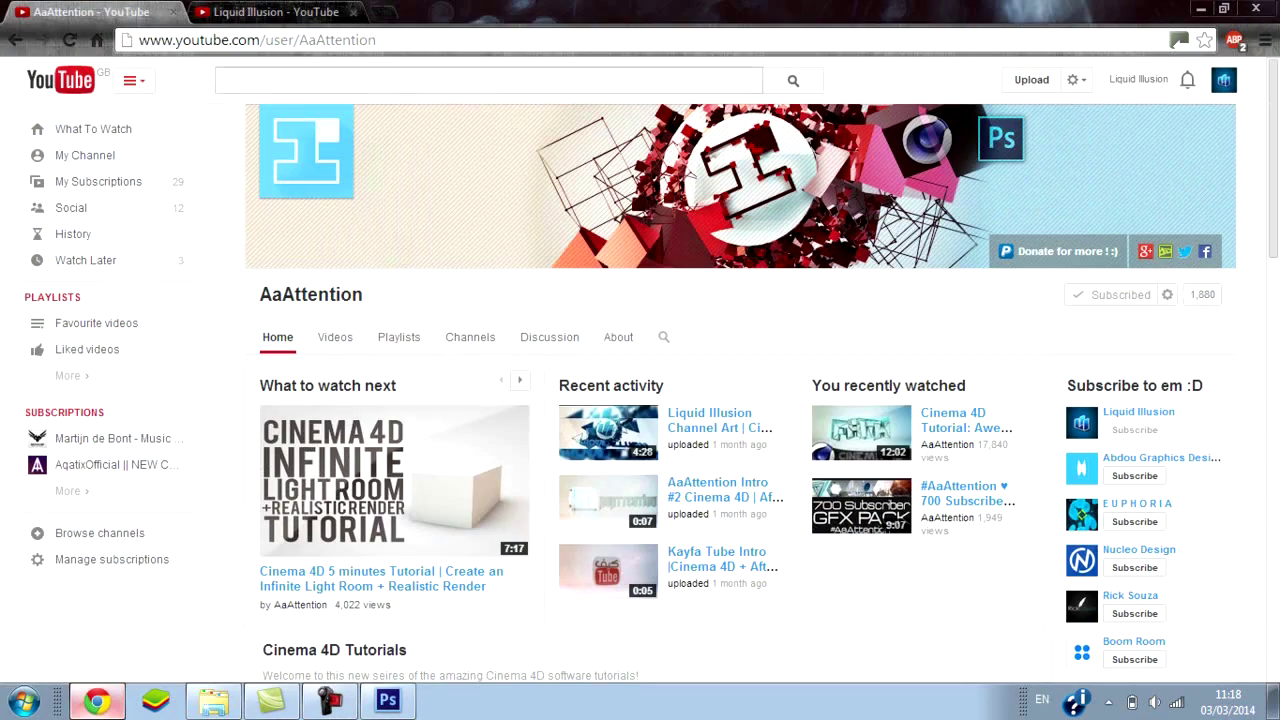
# Search YouTube for 'invisualmediapro' and open the Invisual Media Pro channel page.
pyautogui.click(488, 80)
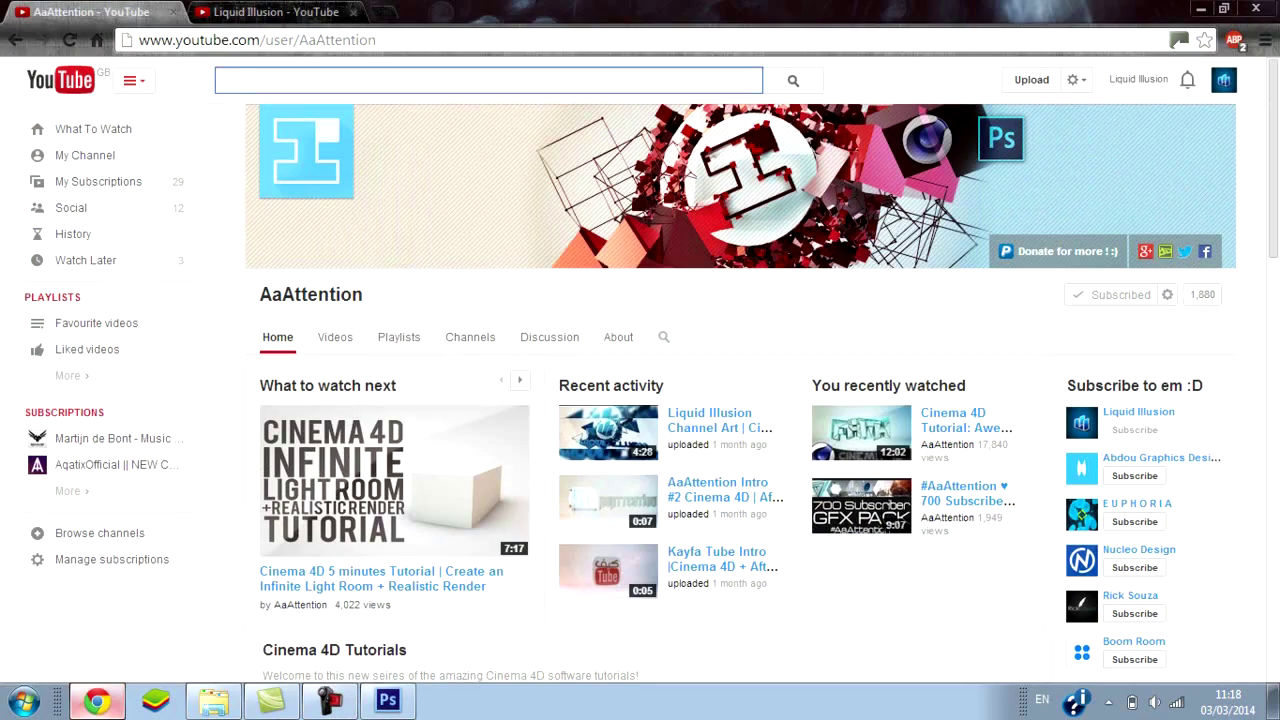
pyautogui.write('invisual')
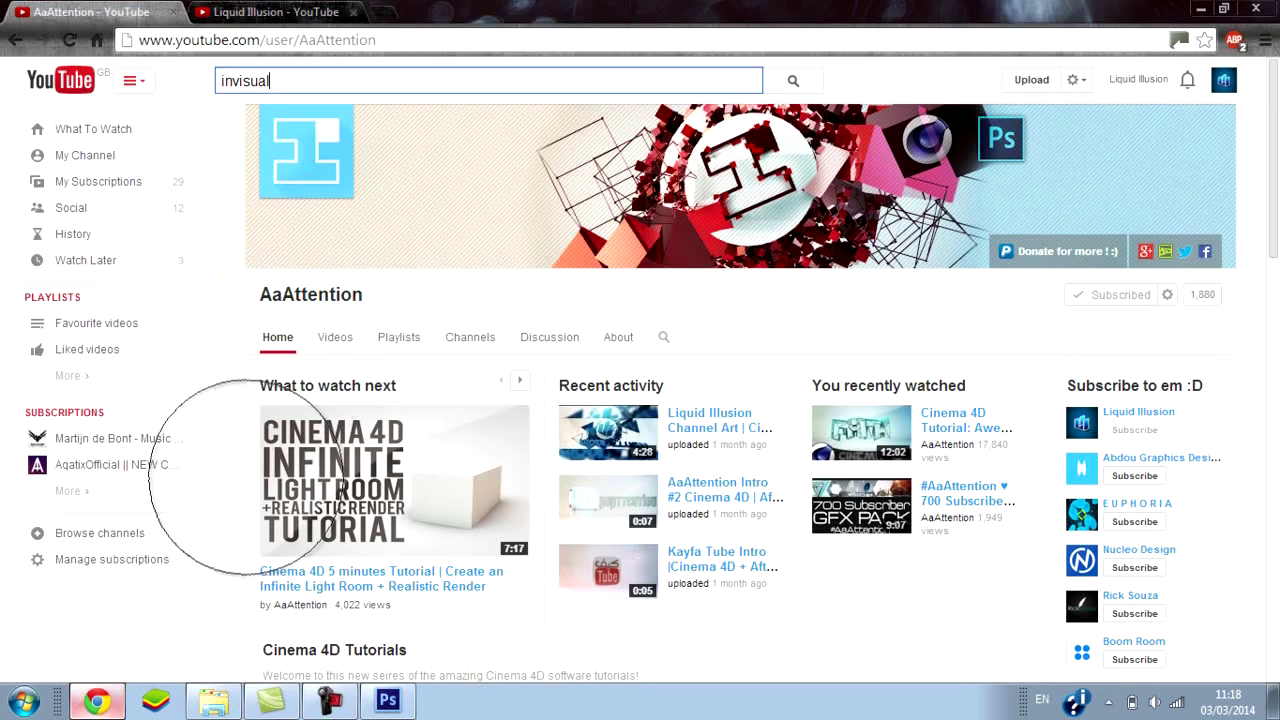
pyautogui.write('me')
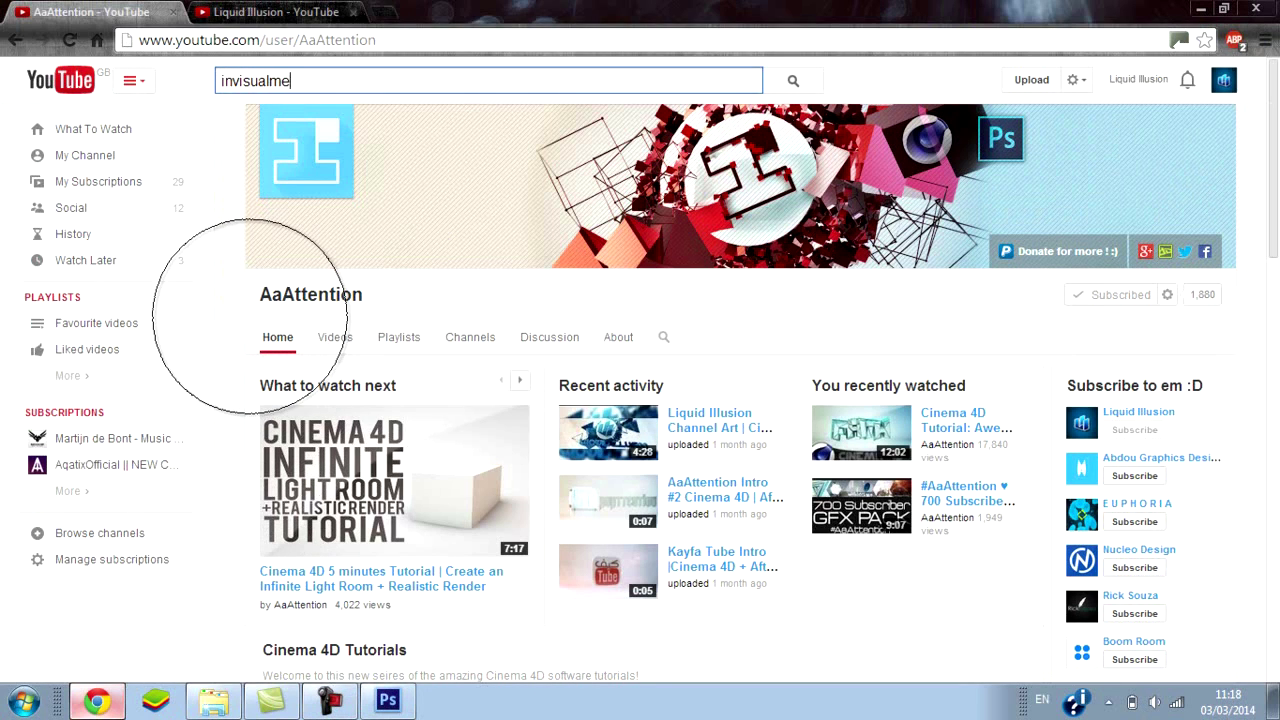
pyautogui.write('diapro')
pyautogui.press('Return')
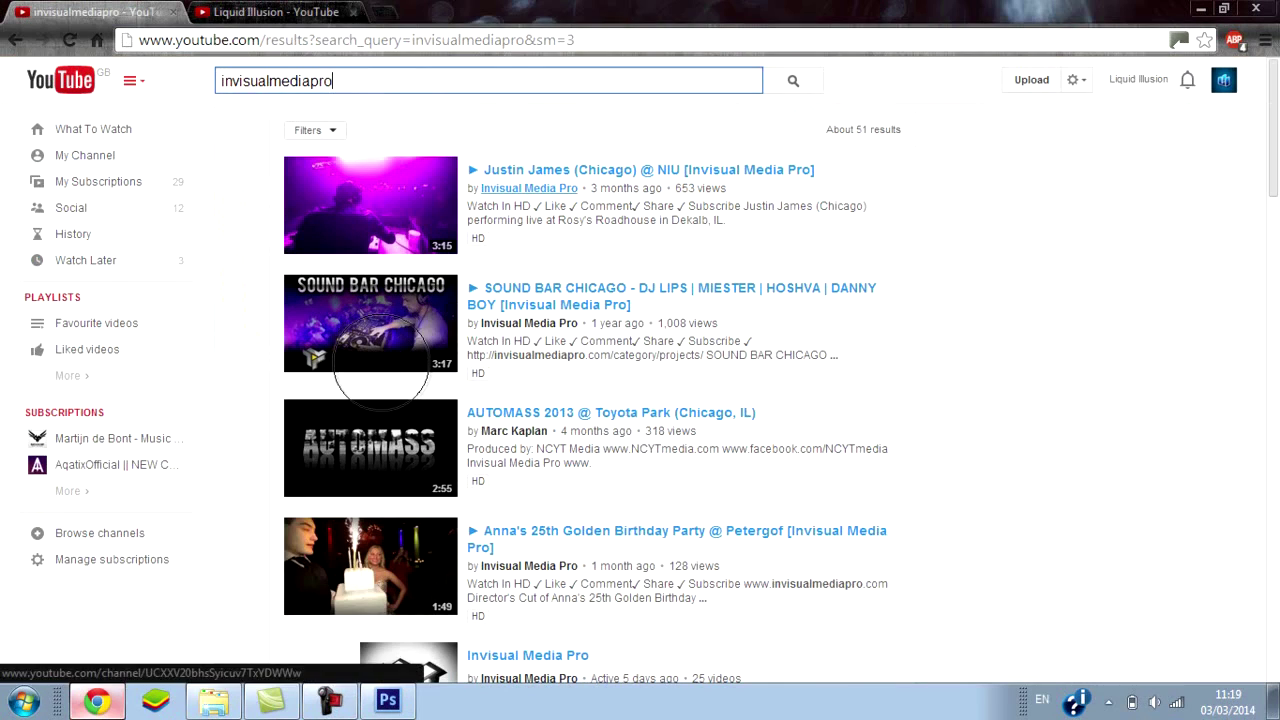
pyautogui.click(529, 188)
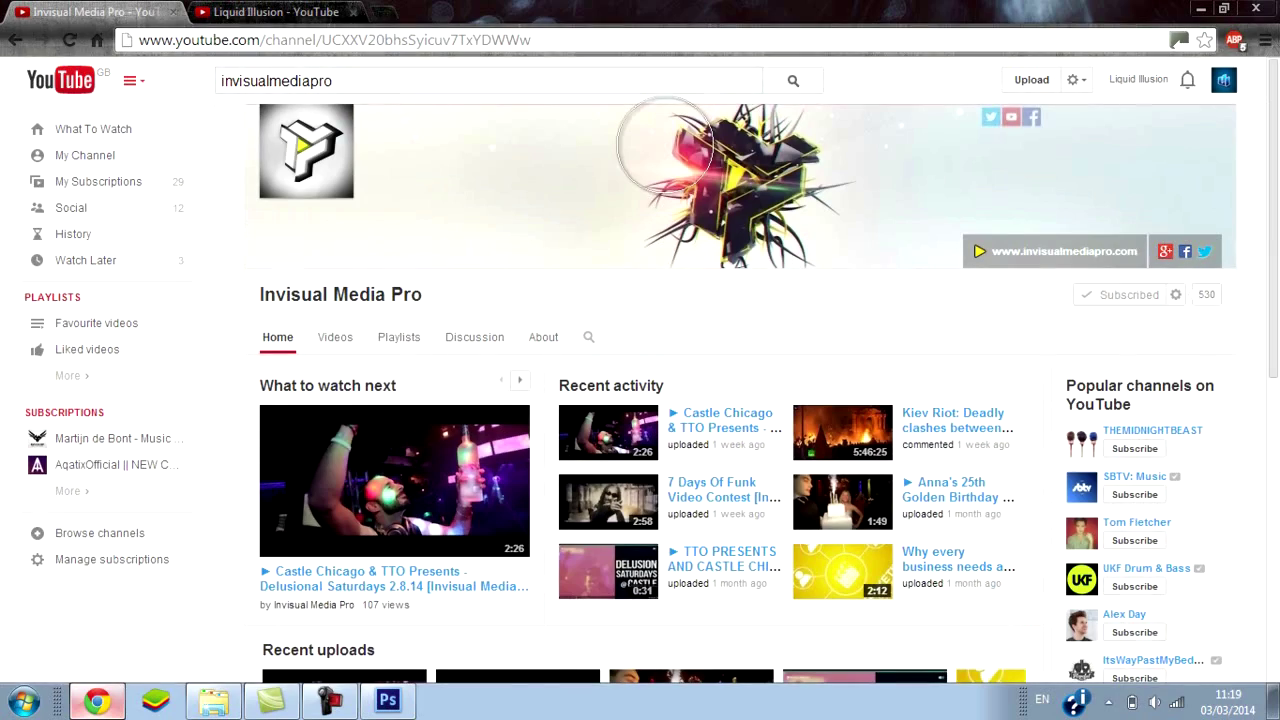
pyautogui.hotkey('alt', 'Tab')
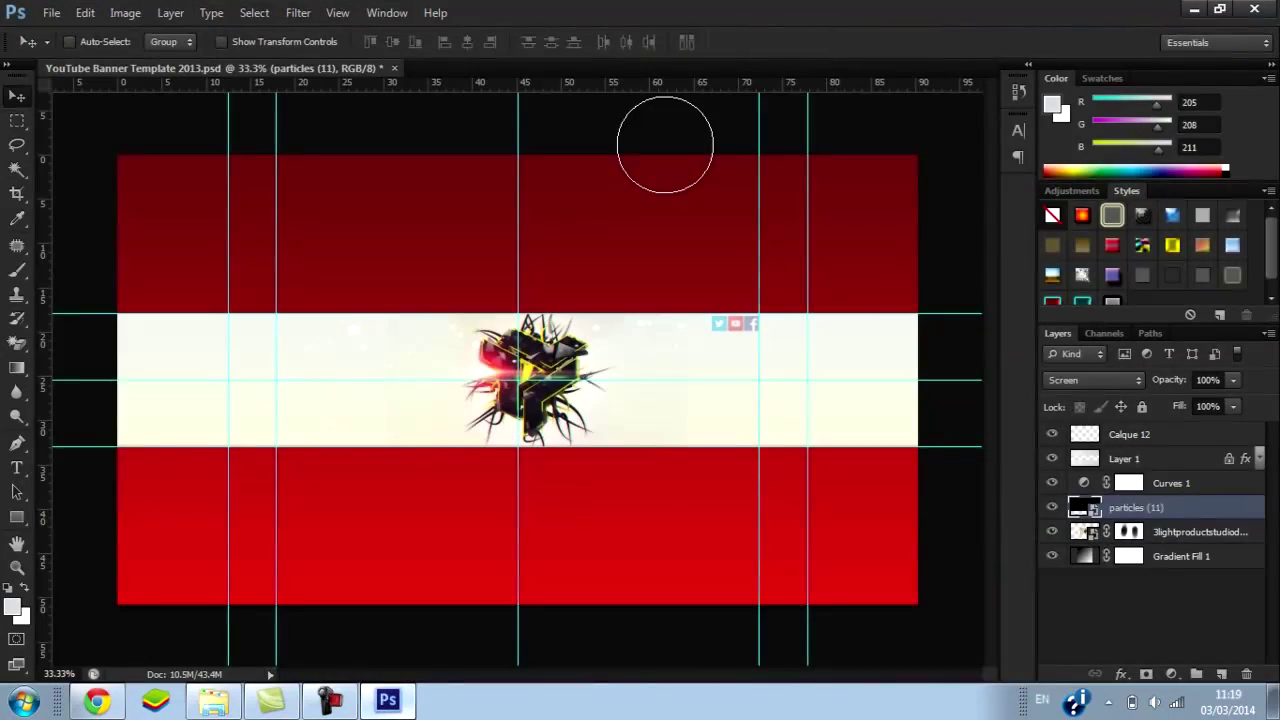
pyautogui.hotkey('alt', 'Tab')
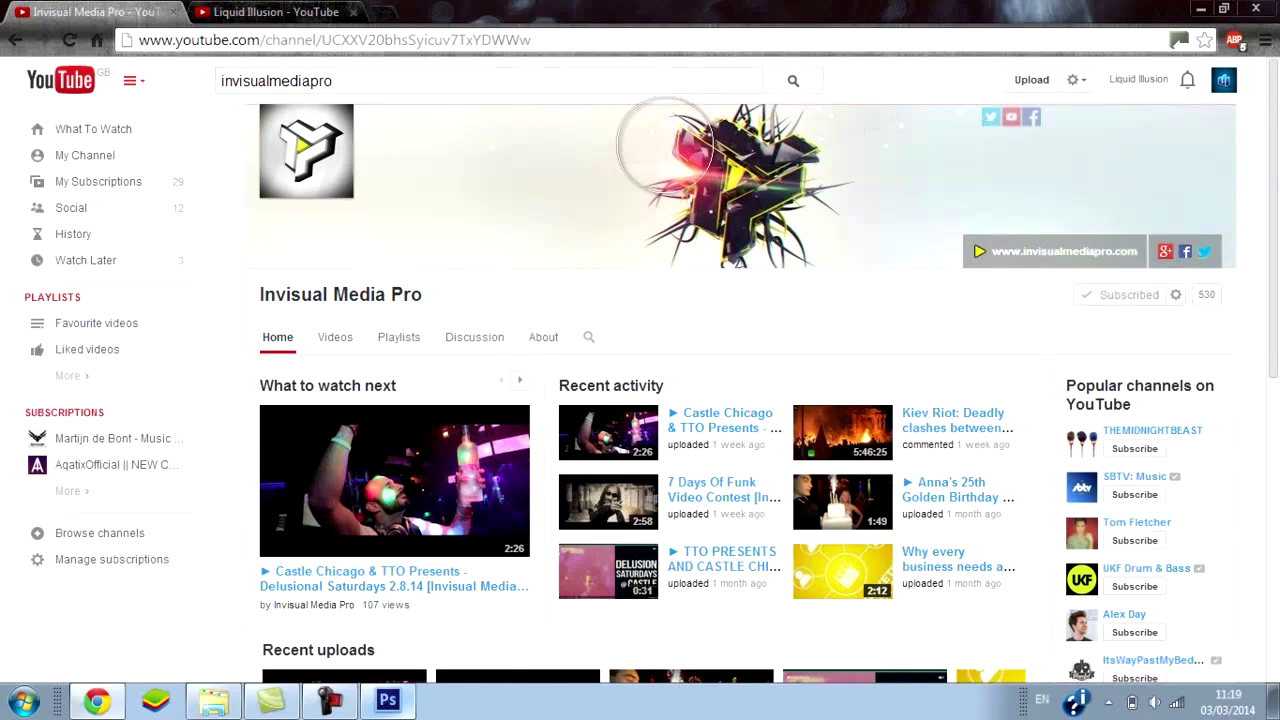
pyautogui.hotkey('alt', 'Tab')
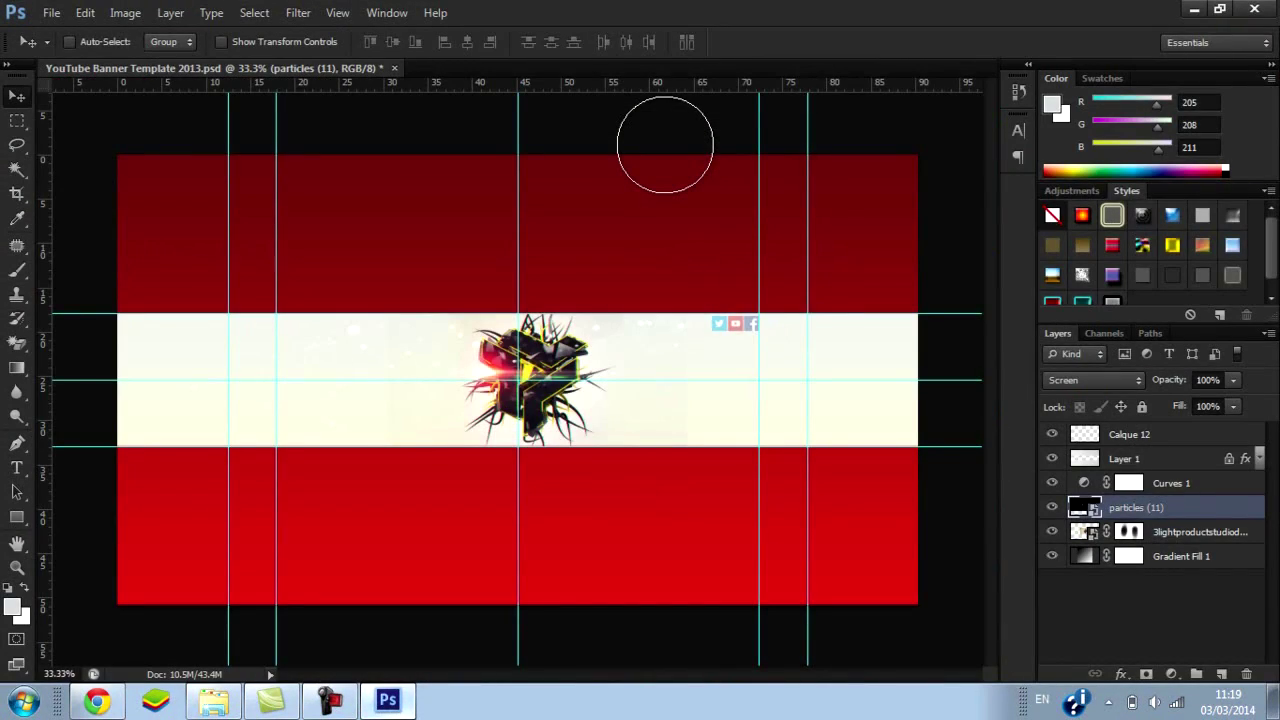